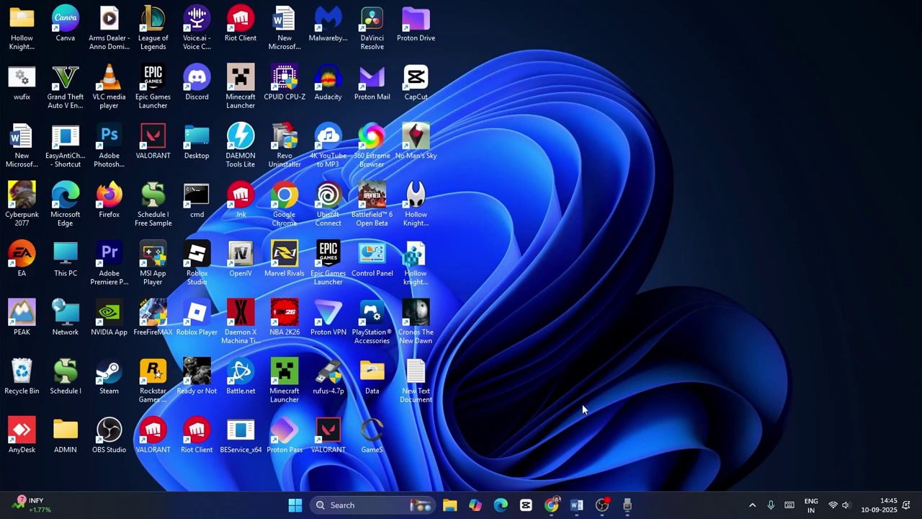
Review Step 1, 'Pause and restart the update', in the Word fix-steps document.
{"action": "left_click", "coordinate": [576, 505]}
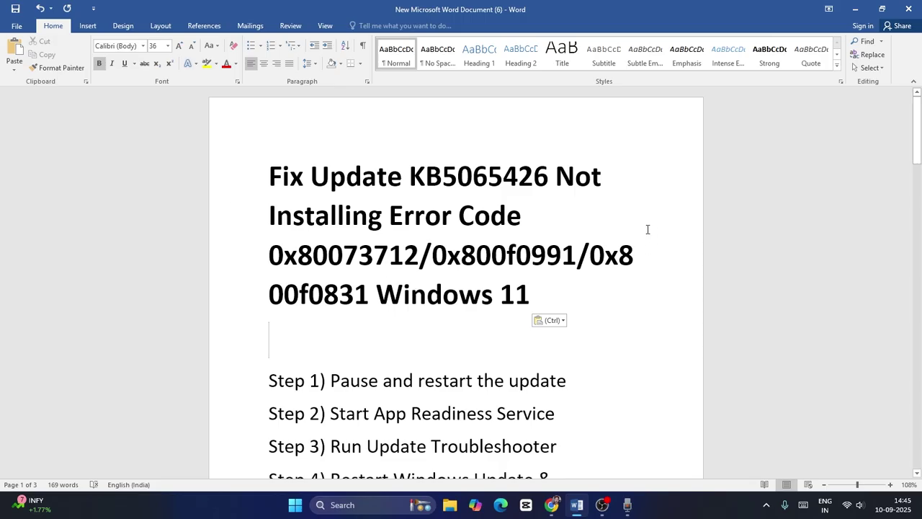
{"action": "scroll", "coordinate": [648, 231], "scroll_direction": "down", "scroll_amount": 1}
{"action": "scroll", "coordinate": [647, 237], "scroll_direction": "down", "scroll_amount": 1}
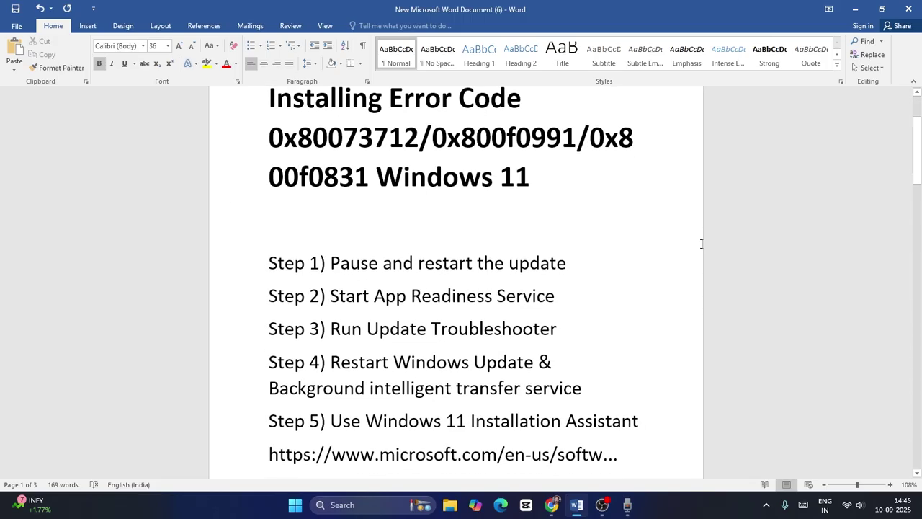
{"action": "left_click_drag", "start_coordinate": [339, 256], "coordinate": [618, 274]}
{"action": "left_click", "coordinate": [618, 274]}
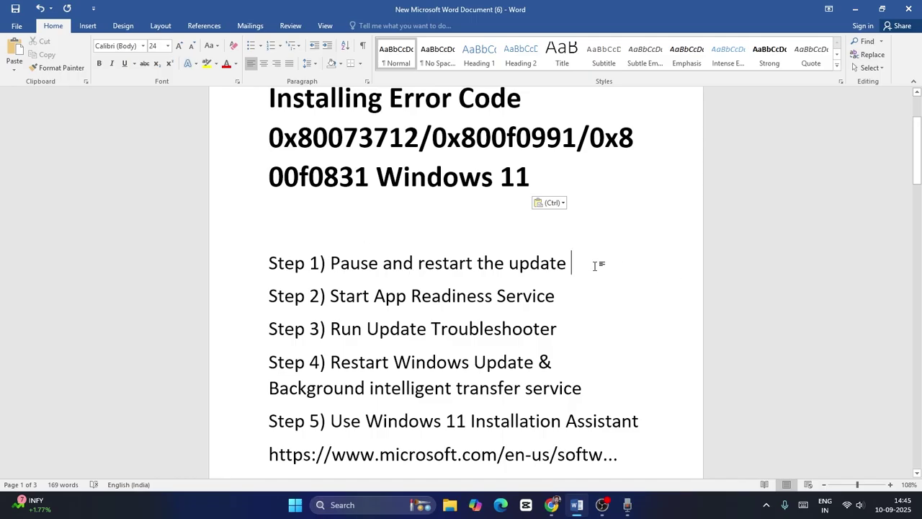
Hide Word and open the Windows Update page in Settings.
{"action": "left_click", "coordinate": [856, 10]}
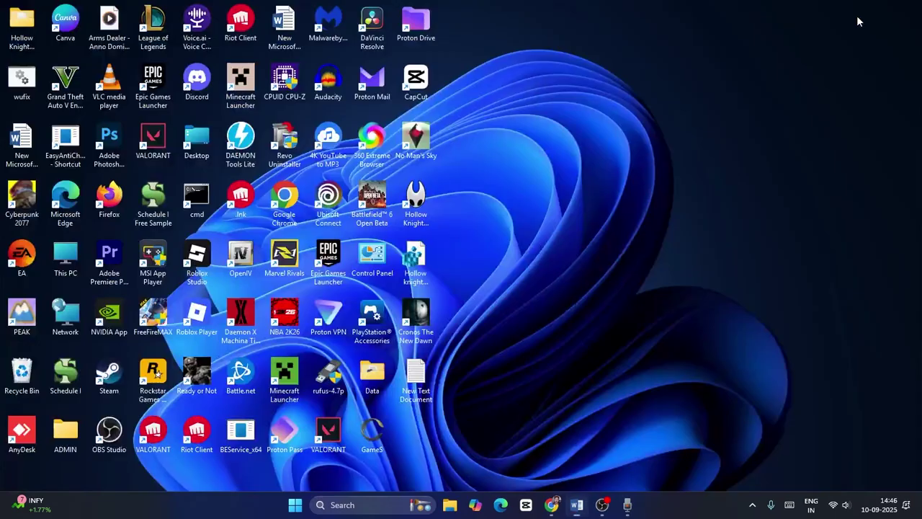
{"action": "left_click", "coordinate": [356, 505]}
{"action": "type", "text": "se"}
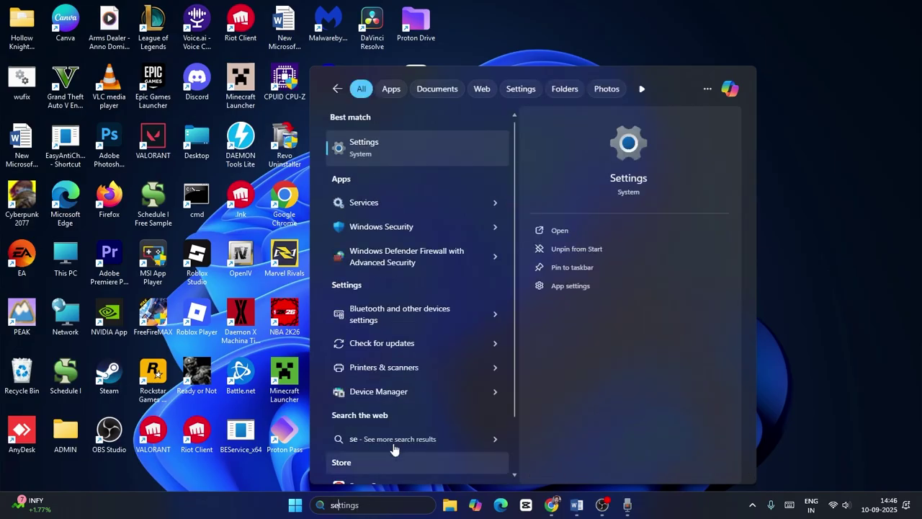
{"action": "left_click", "coordinate": [408, 152]}
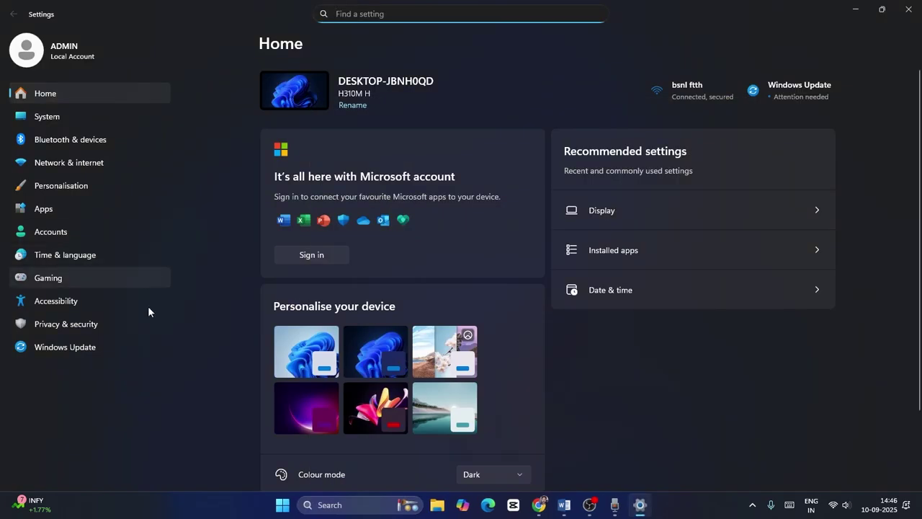
{"action": "left_click", "coordinate": [83, 349]}
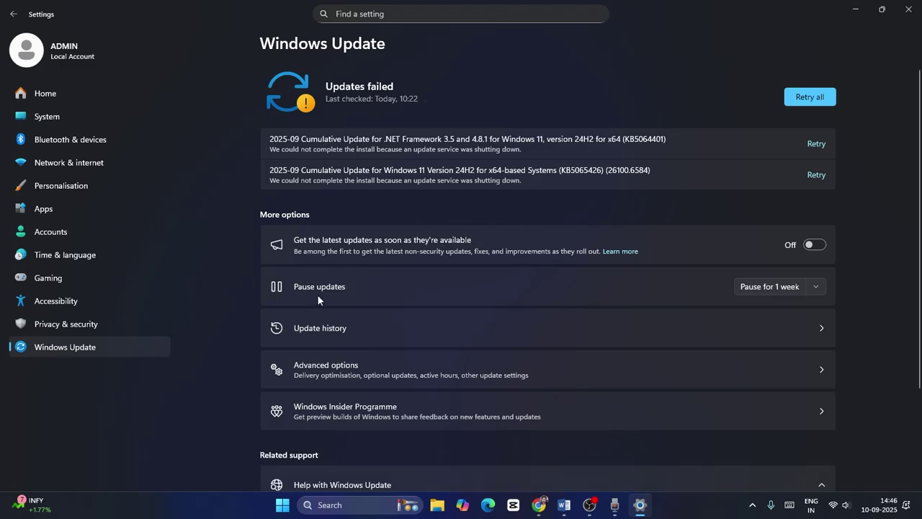
Pause updates for 2 weeks, then resume them so Windows checks again, and minimize Settings.
{"action": "left_click", "coordinate": [820, 287]}
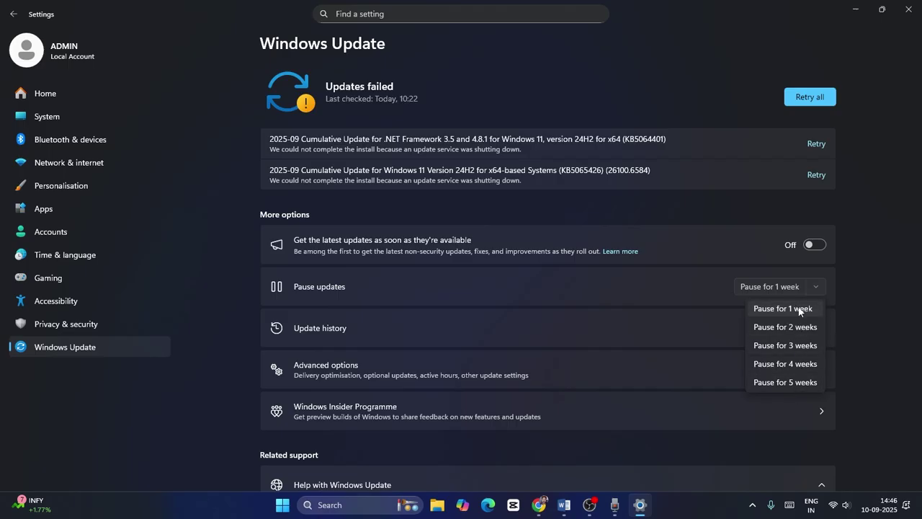
{"action": "left_click", "coordinate": [801, 328]}
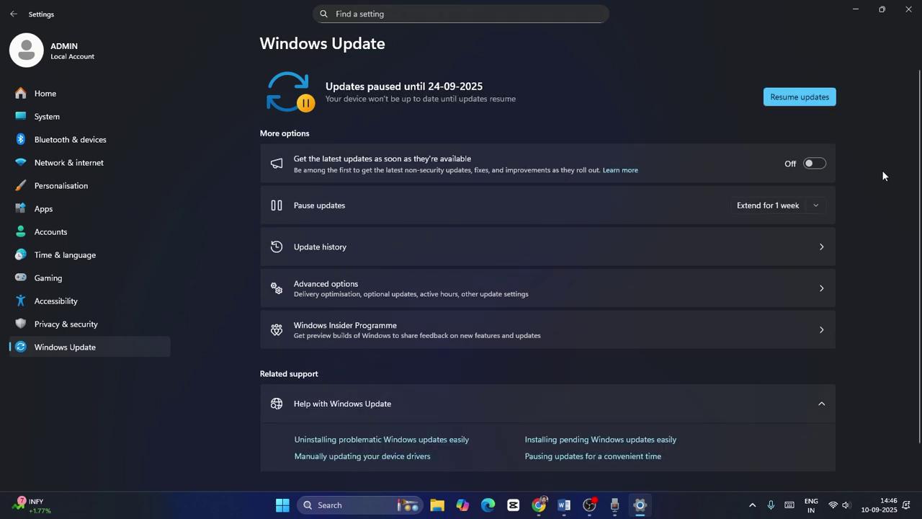
{"action": "left_click", "coordinate": [790, 102]}
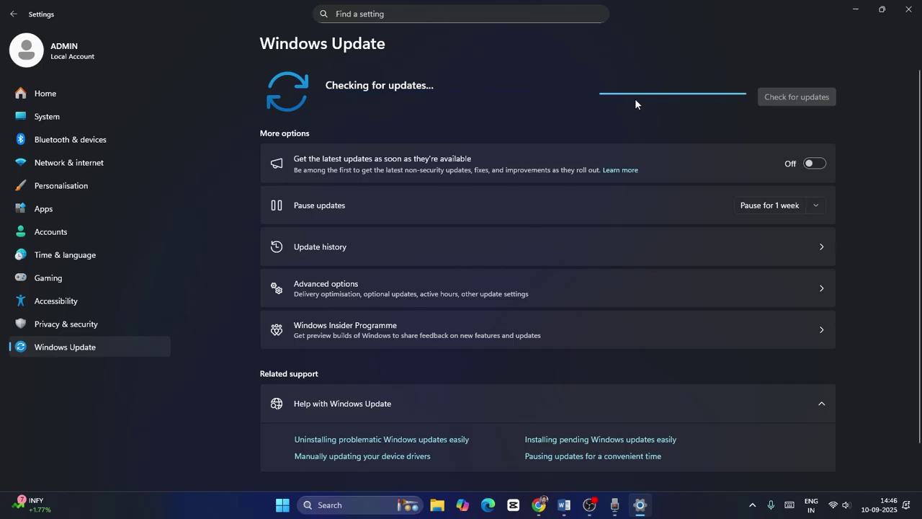
{"action": "left_click", "coordinate": [855, 10]}
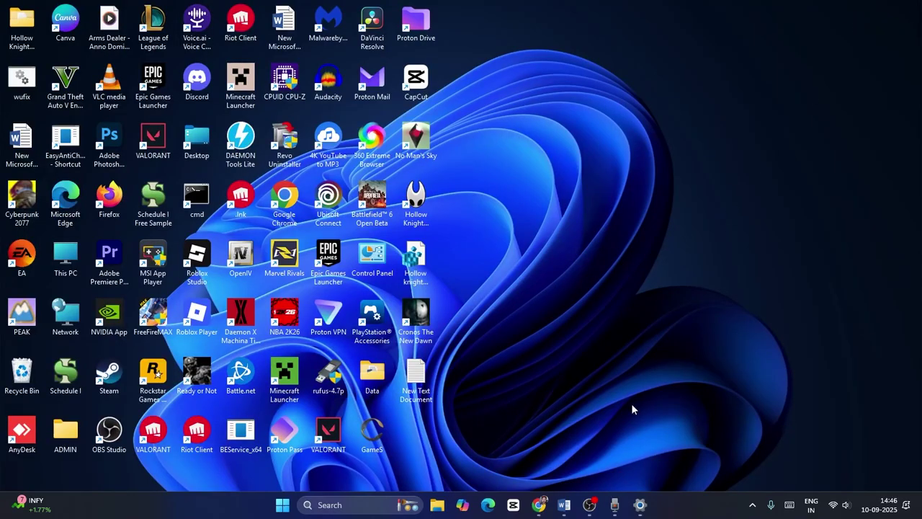
Open the Services console from Windows search.
{"action": "left_click", "coordinate": [565, 505]}
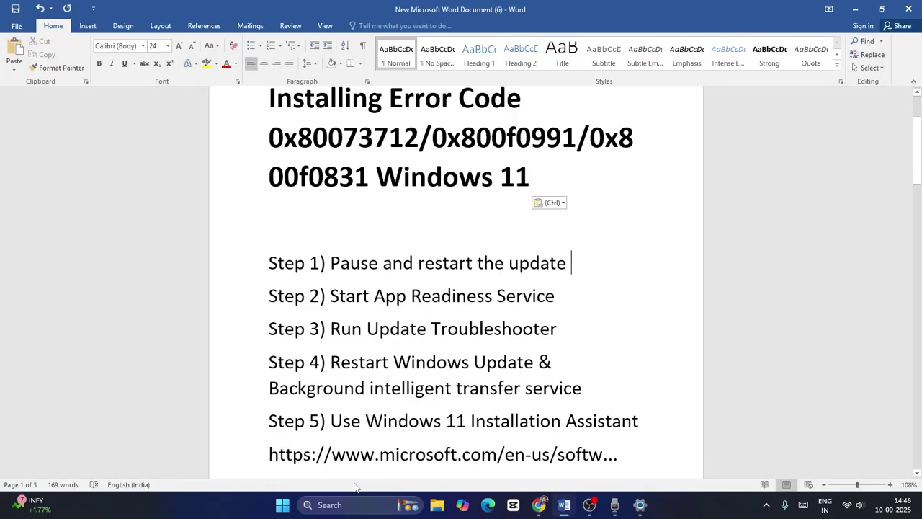
{"action": "left_click", "coordinate": [338, 505]}
{"action": "type", "text": "serv"}
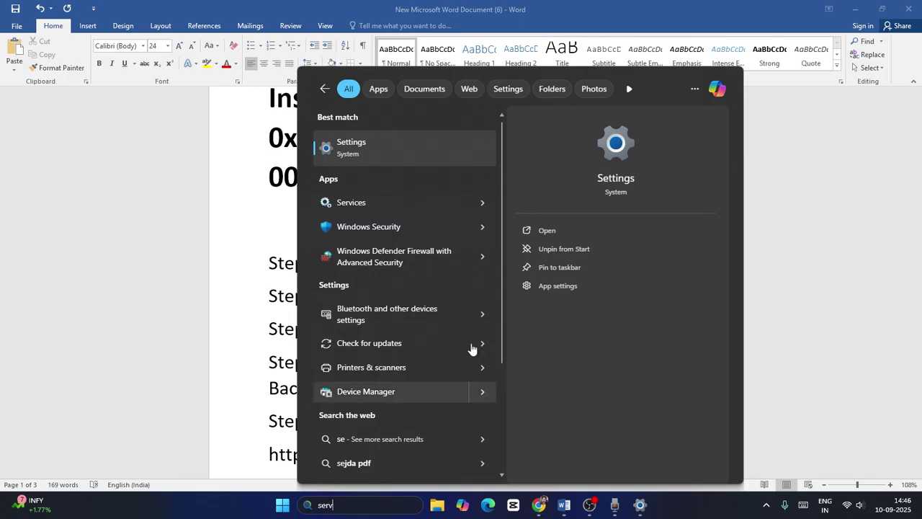
{"action": "type", "text": "ices"}
{"action": "left_click", "coordinate": [412, 150]}
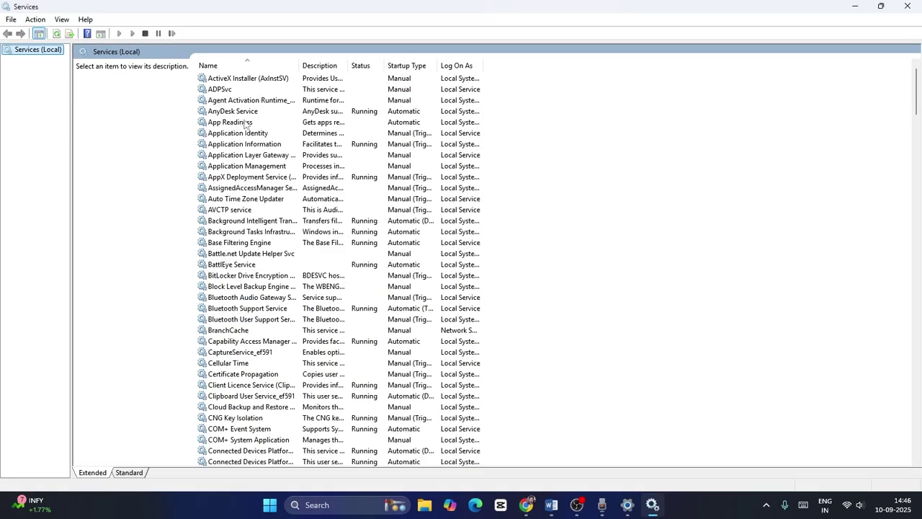
Start the App Readiness service from its Properties, then close Services.
{"action": "left_click", "coordinate": [248, 124]}
{"action": "right_click", "coordinate": [252, 124]}
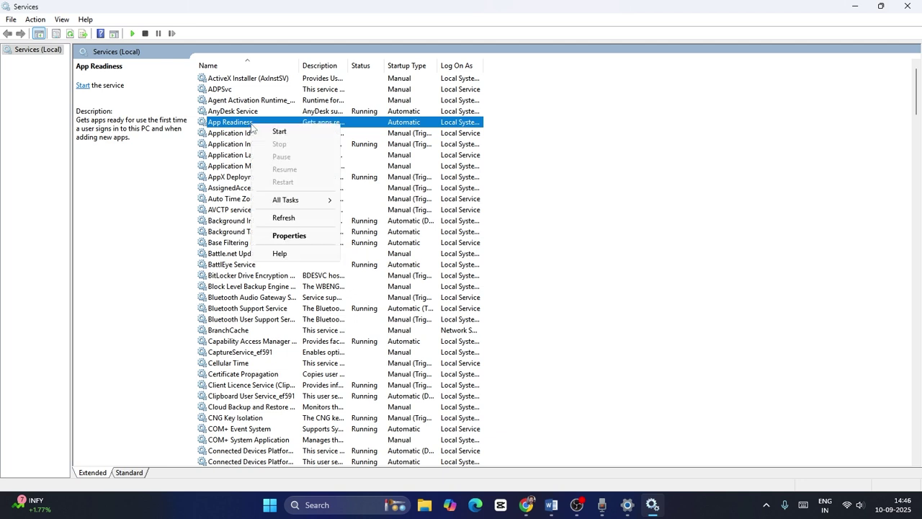
{"action": "left_click", "coordinate": [287, 235]}
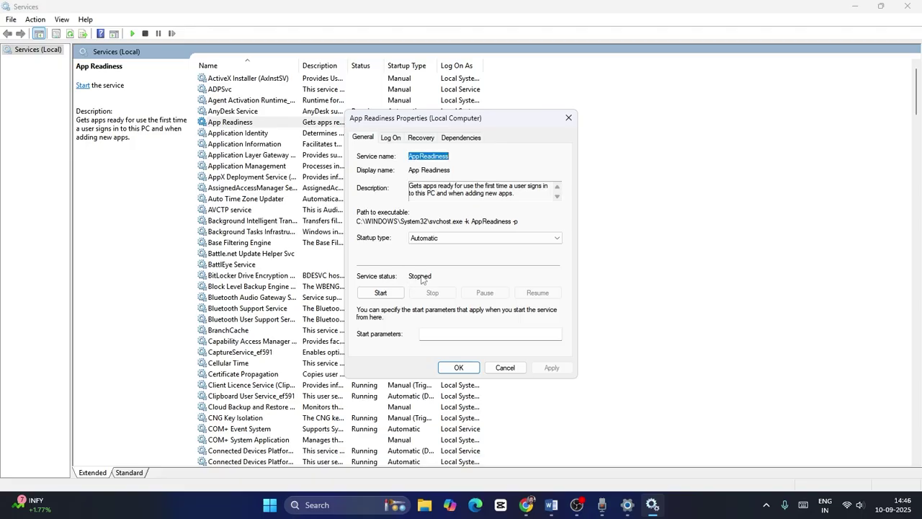
{"action": "left_click", "coordinate": [381, 293]}
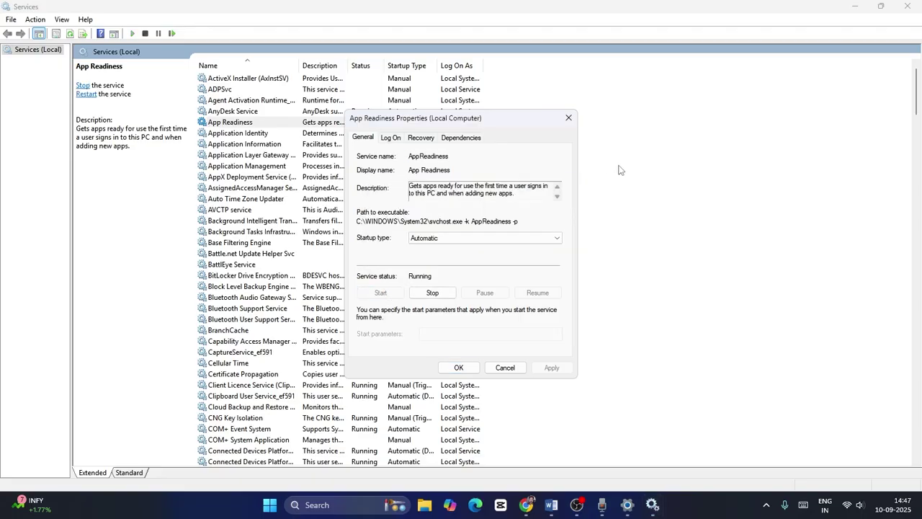
{"action": "left_click", "coordinate": [568, 118]}
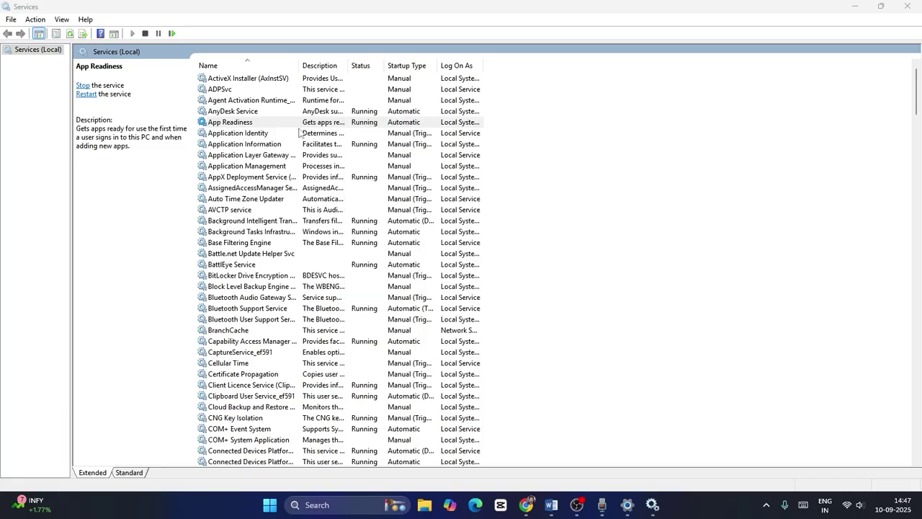
{"action": "left_click", "coordinate": [907, 6]}
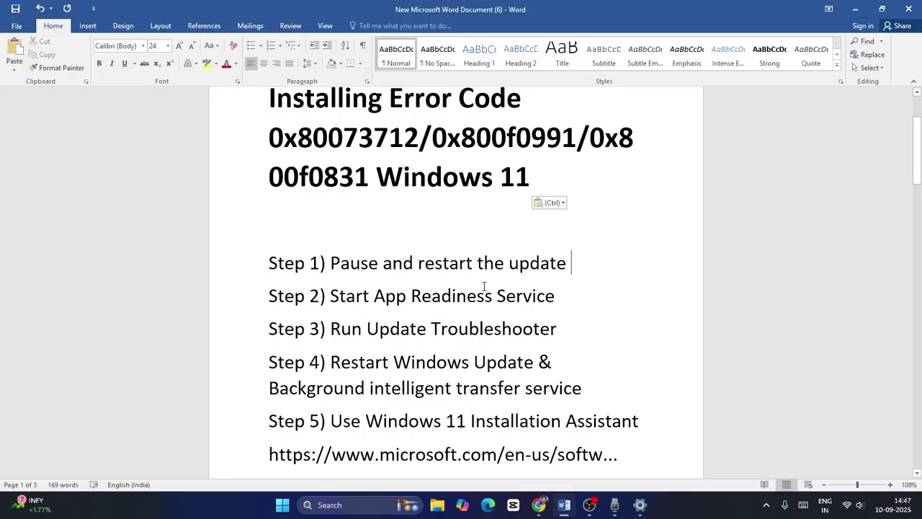
Read Step 3, 'Run Update Troubleshooter', in Word, then hide the document.
{"action": "scroll", "coordinate": [480, 260], "scroll_direction": "down", "scroll_amount": 3}
{"action": "left_click_drag", "start_coordinate": [331, 242], "coordinate": [609, 255]}
{"action": "left_click", "coordinate": [609, 255]}
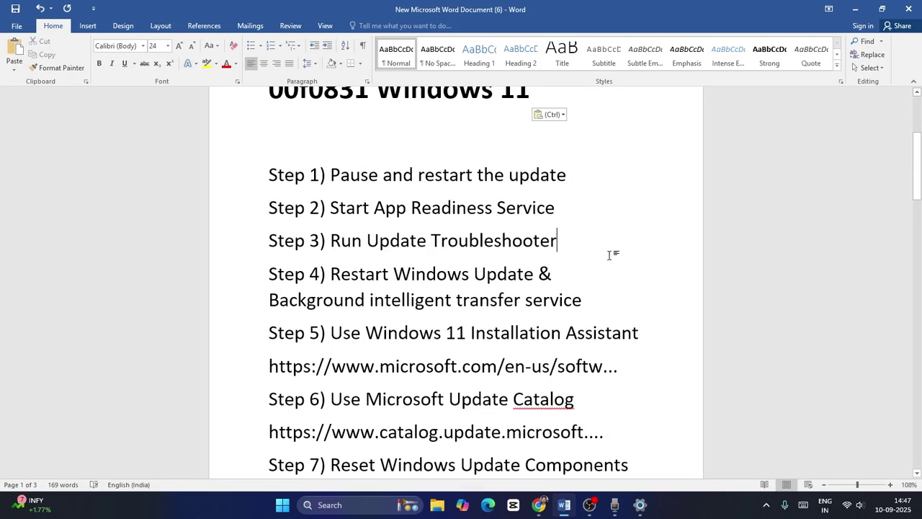
{"action": "left_click", "coordinate": [855, 9]}
Open System > Troubleshoot > Other trouble-shooters in Settings.
{"action": "left_click", "coordinate": [342, 505]}
{"action": "type", "text": "settings"}
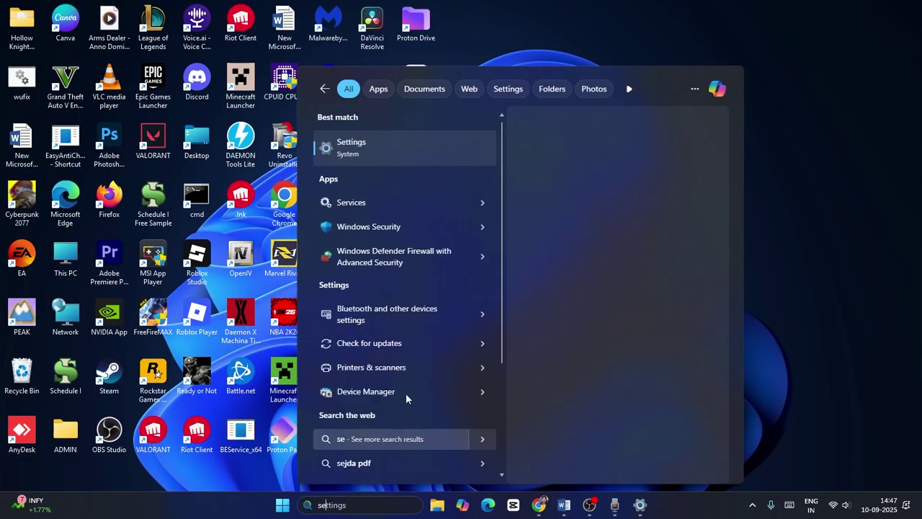
{"action": "left_click", "coordinate": [380, 160]}
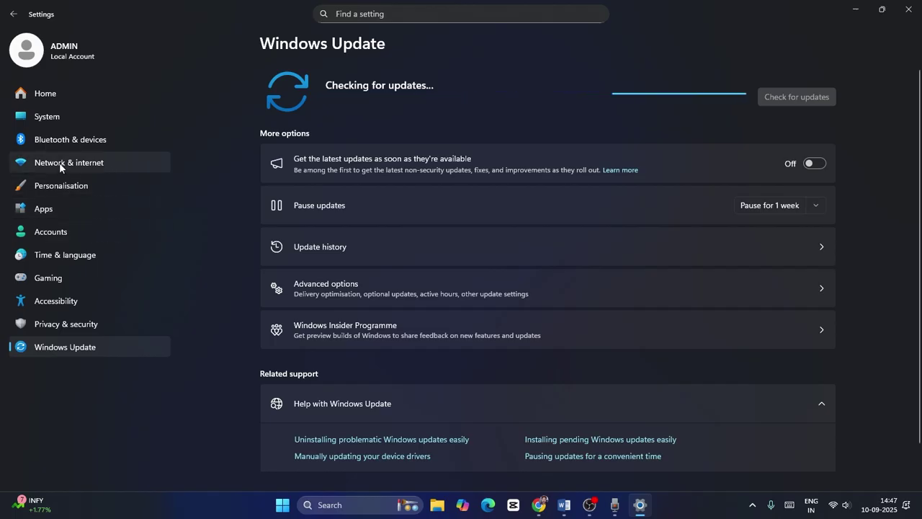
{"action": "left_click", "coordinate": [54, 118]}
{"action": "scroll", "coordinate": [437, 237], "scroll_direction": "down", "scroll_amount": 1}
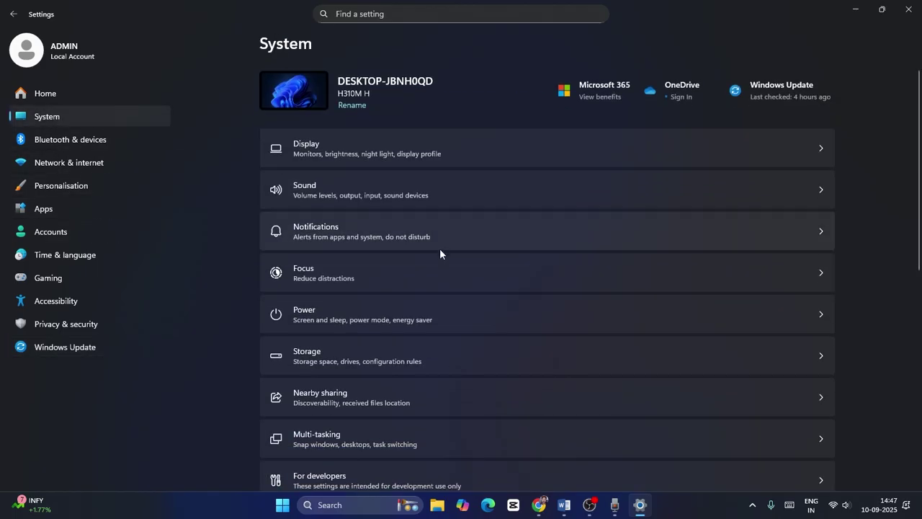
{"action": "scroll", "coordinate": [918, 185], "scroll_direction": "down", "scroll_amount": 3}
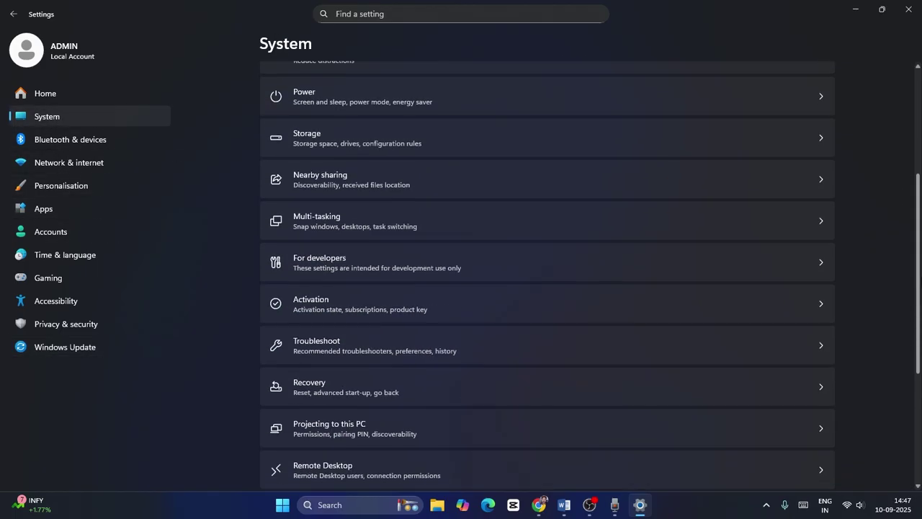
{"action": "left_click", "coordinate": [313, 343]}
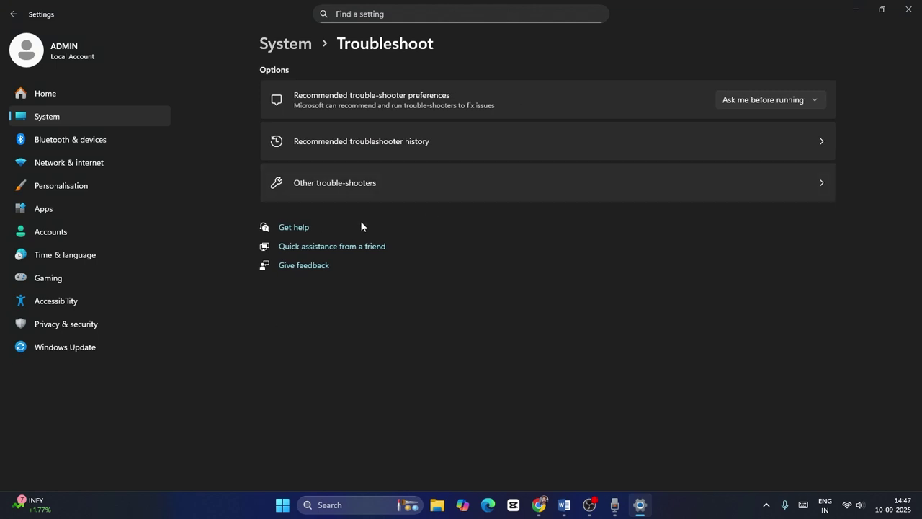
{"action": "left_click", "coordinate": [319, 180]}
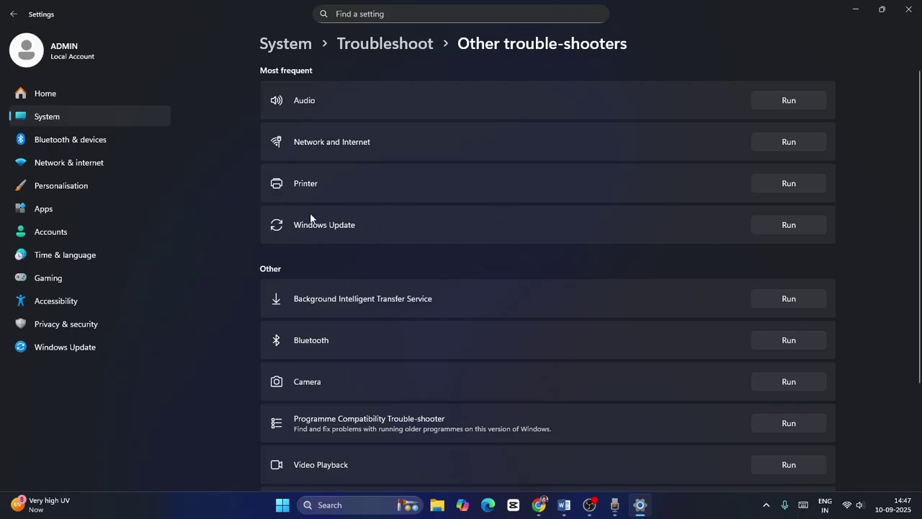
Run the Windows Update troubleshooter, report 'I can't download, install, or uninstall an update', then close Get Help and Settings.
{"action": "left_click", "coordinate": [786, 226]}
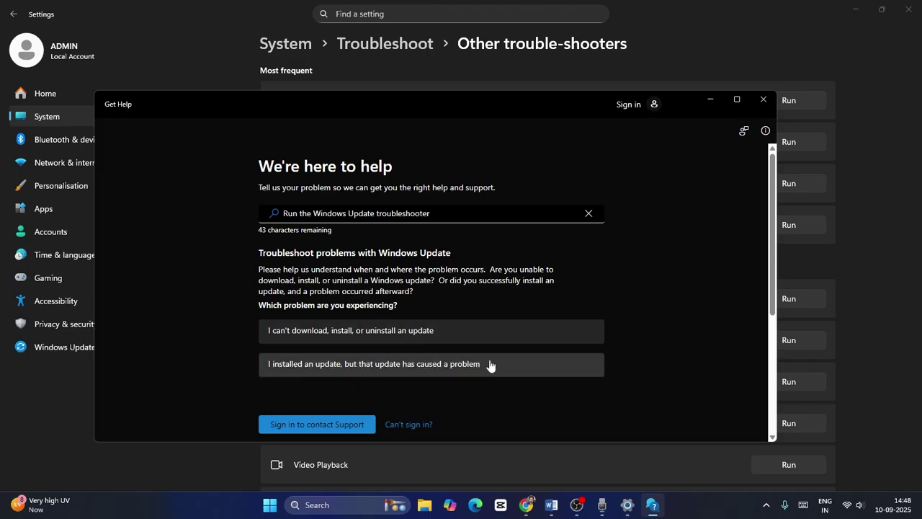
{"action": "left_click", "coordinate": [317, 334]}
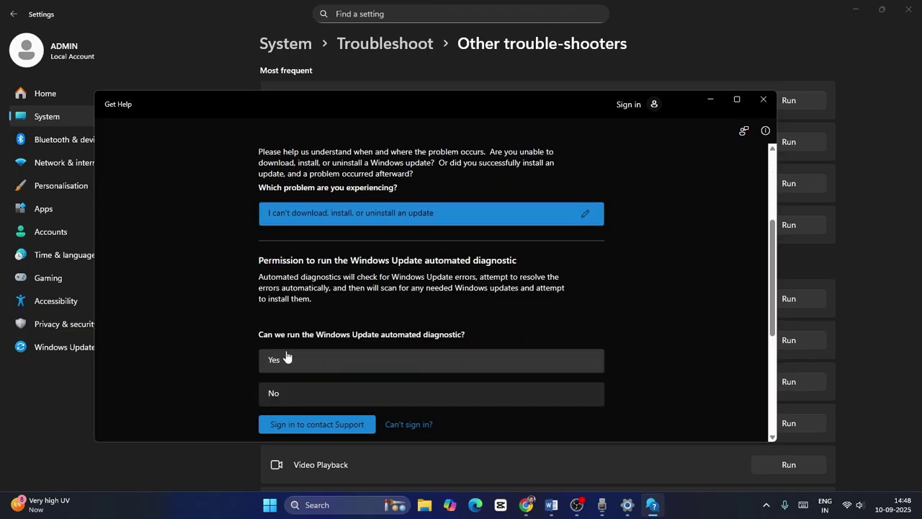
{"action": "left_click", "coordinate": [761, 103]}
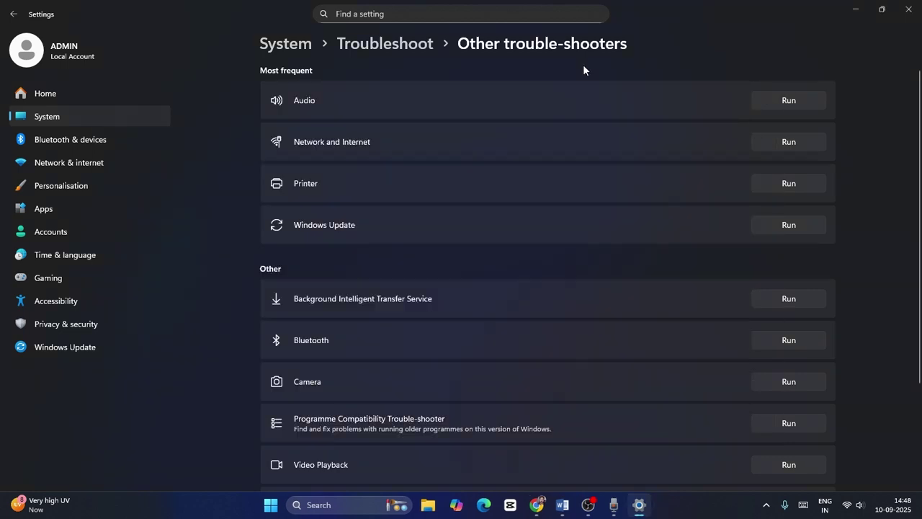
{"action": "left_click", "coordinate": [910, 10]}
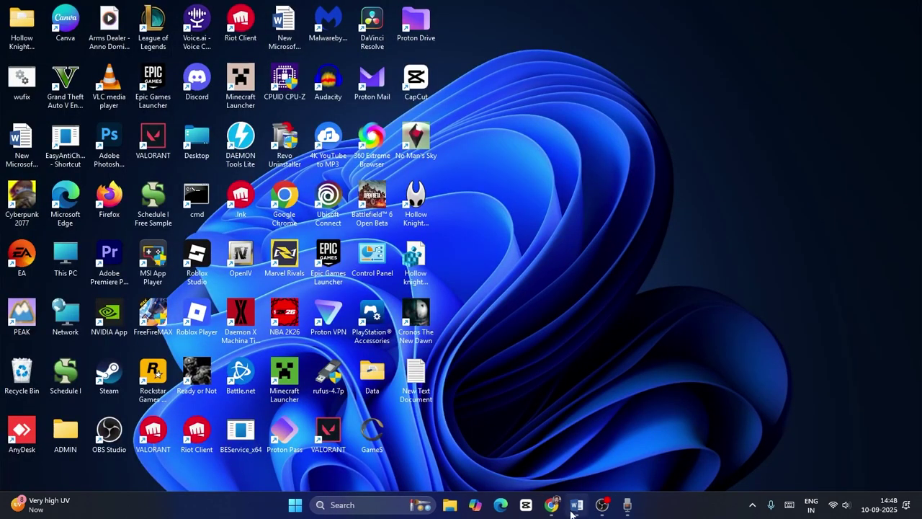
Read Step 4's restart instruction in Word, then minimize the document.
{"action": "left_click", "coordinate": [577, 505]}
{"action": "scroll", "coordinate": [432, 187], "scroll_direction": "down", "scroll_amount": 2}
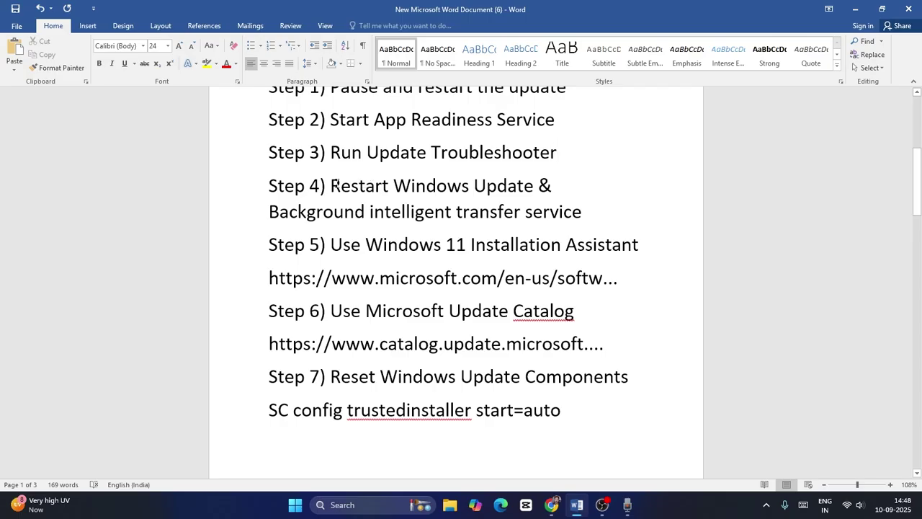
{"action": "left_click_drag", "start_coordinate": [335, 183], "coordinate": [630, 220]}
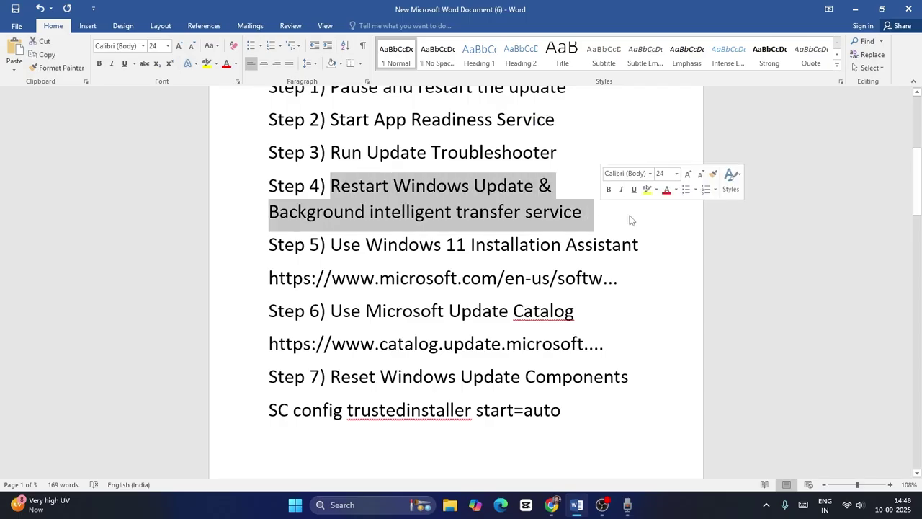
{"action": "left_click", "coordinate": [631, 216]}
{"action": "left_click", "coordinate": [853, 10]}
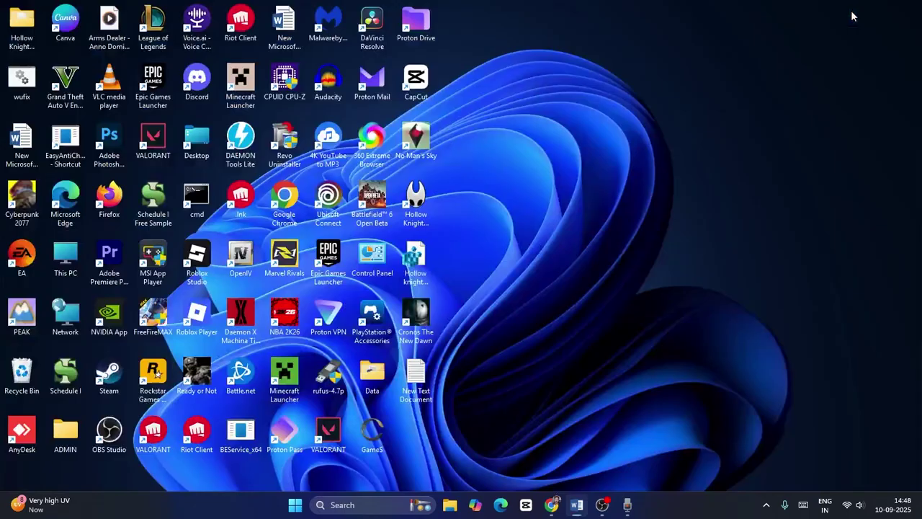
Open the Services app from Windows search.
{"action": "left_click", "coordinate": [355, 505]}
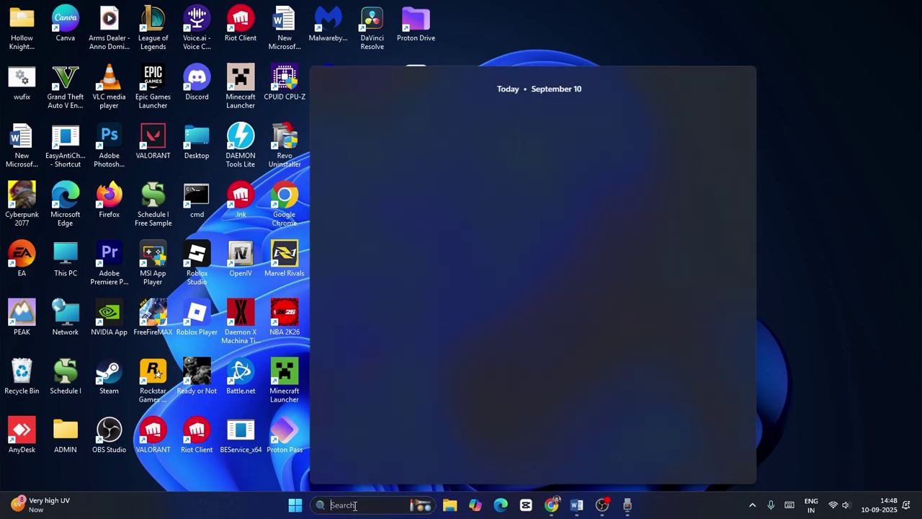
{"action": "type", "text": "services"}
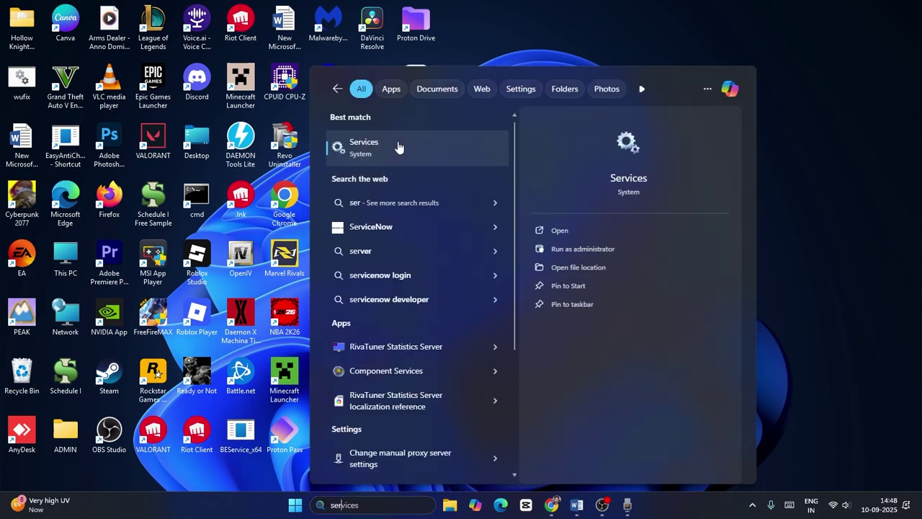
{"action": "left_click", "coordinate": [401, 144]}
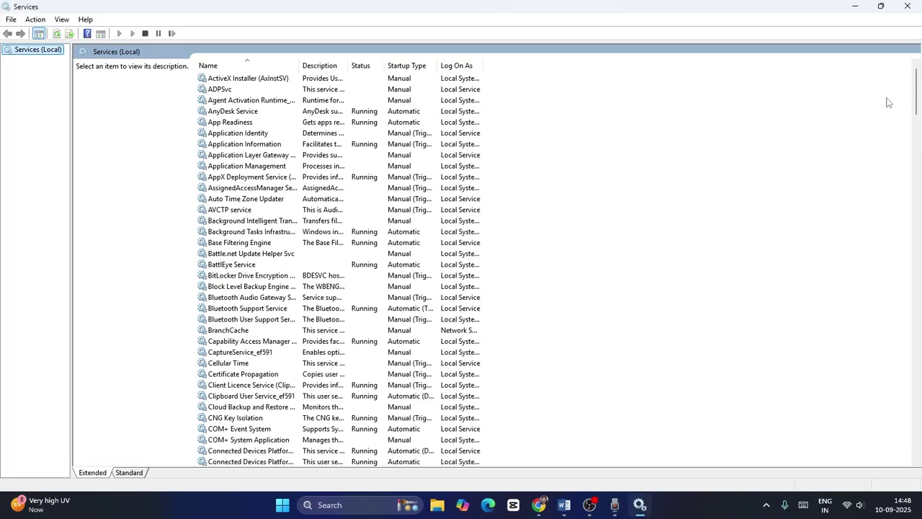
{"action": "left_click_drag", "start_coordinate": [917, 90], "coordinate": [920, 447]}
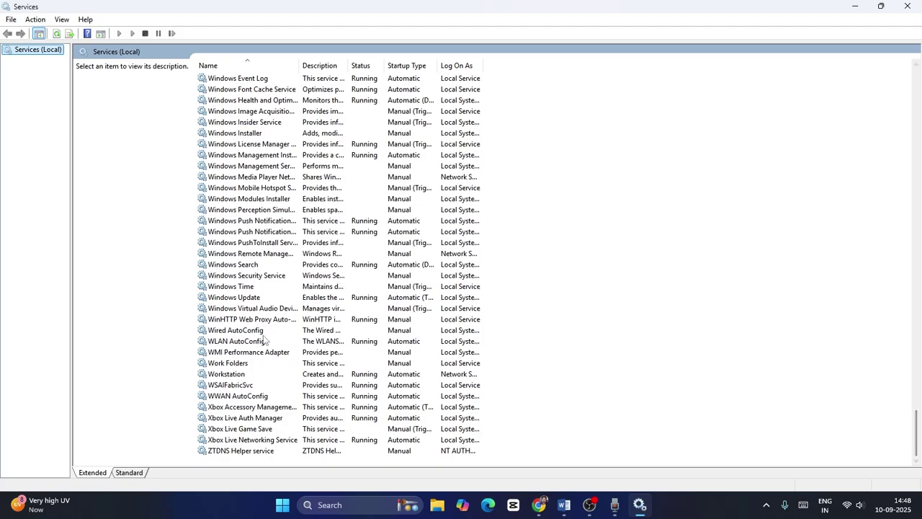
Check that the Windows Update service has Automatic startup and is running.
{"action": "left_click", "coordinate": [254, 298]}
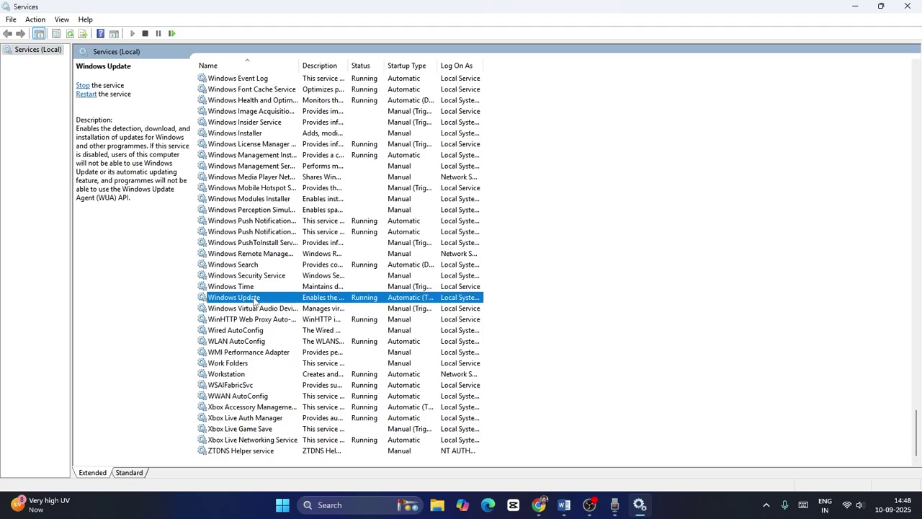
{"action": "right_click", "coordinate": [254, 300]}
{"action": "left_click", "coordinate": [300, 408]}
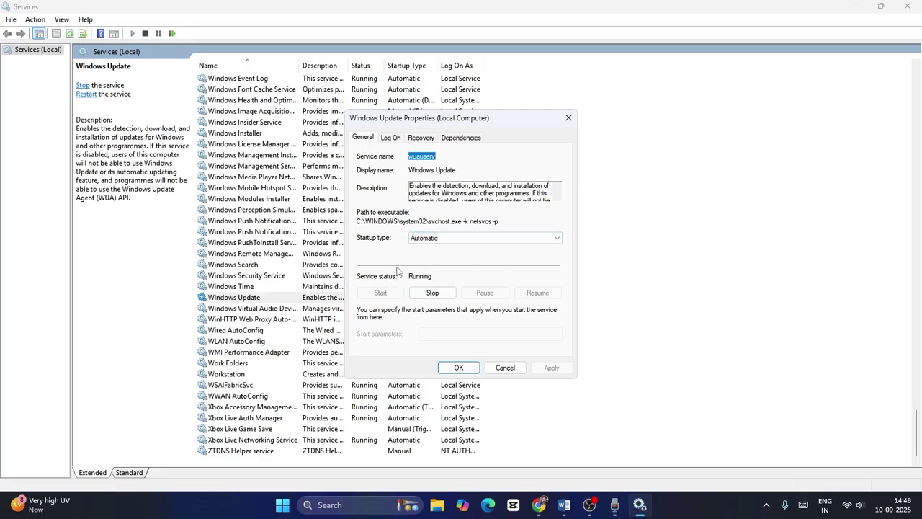
{"action": "left_click", "coordinate": [457, 367]}
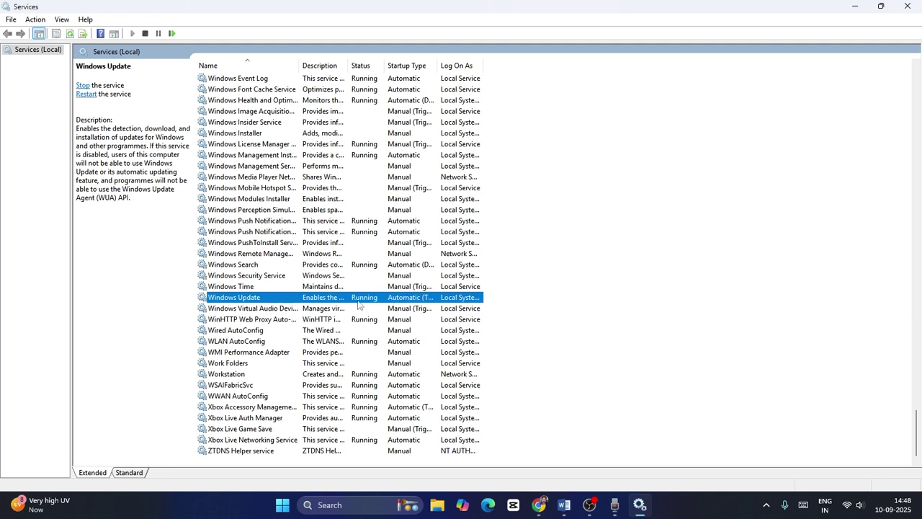
{"action": "right_click", "coordinate": [362, 301]}
{"action": "left_click", "coordinate": [411, 408]}
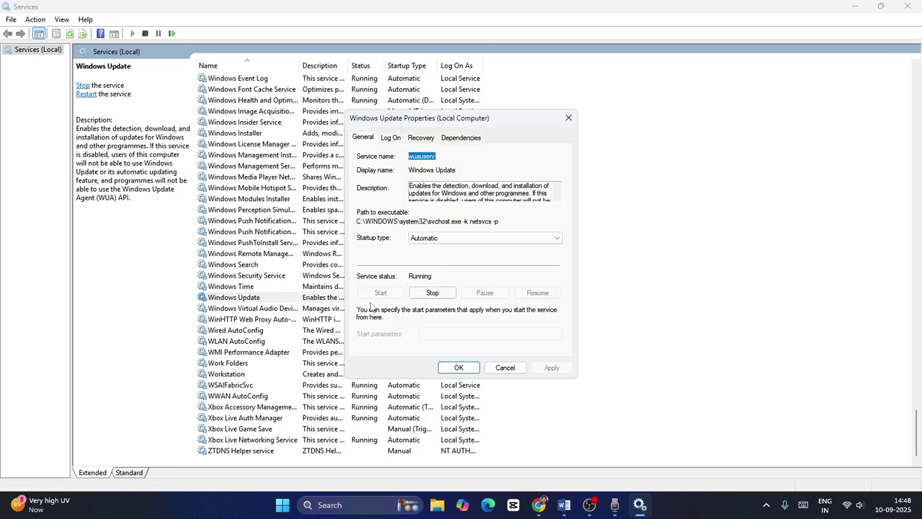
{"action": "left_click", "coordinate": [465, 369]}
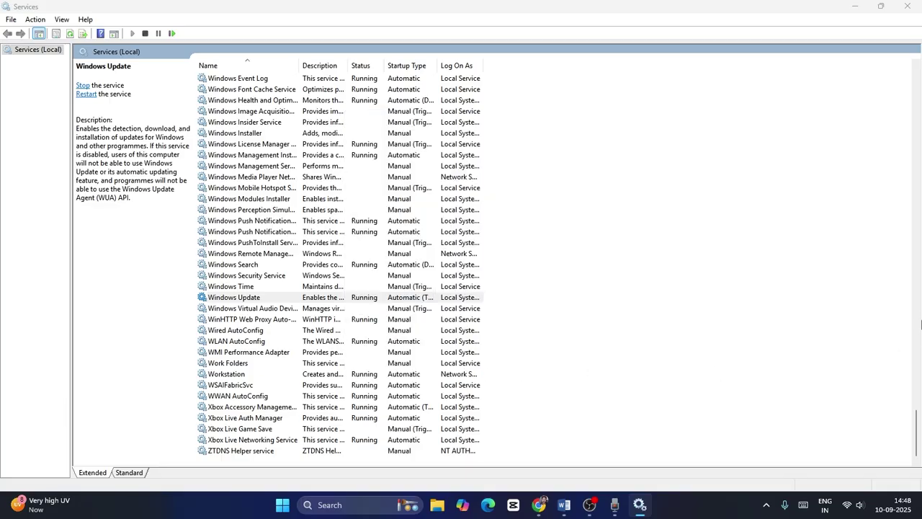
{"action": "left_click_drag", "start_coordinate": [918, 415], "coordinate": [915, 72]}
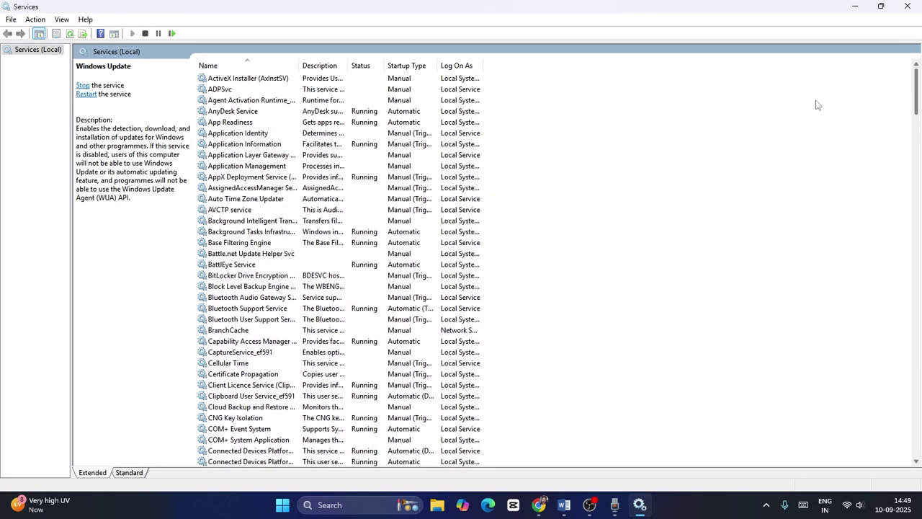
Set Background Intelligent Transfer Service to Automatic startup and start it.
{"action": "left_click", "coordinate": [292, 222]}
{"action": "right_click", "coordinate": [292, 224]}
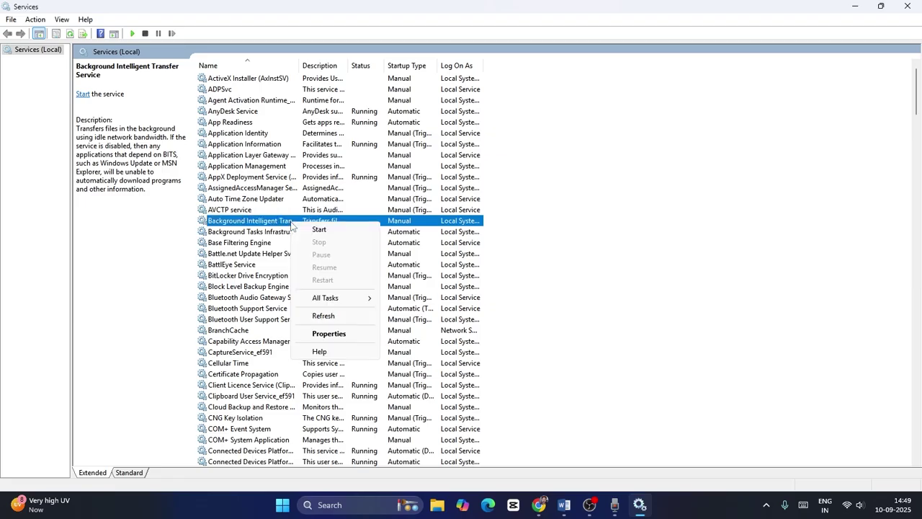
{"action": "left_click", "coordinate": [329, 333]}
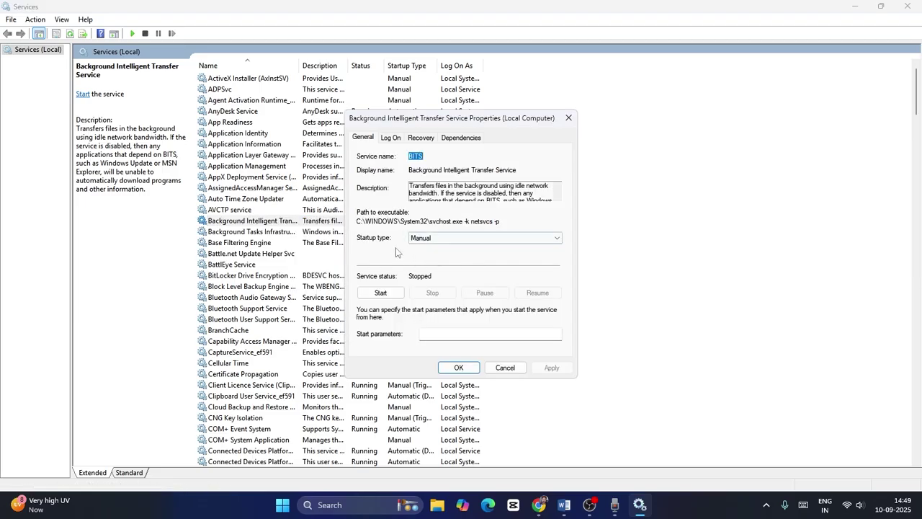
{"action": "left_click", "coordinate": [461, 237]}
{"action": "left_click", "coordinate": [451, 254]}
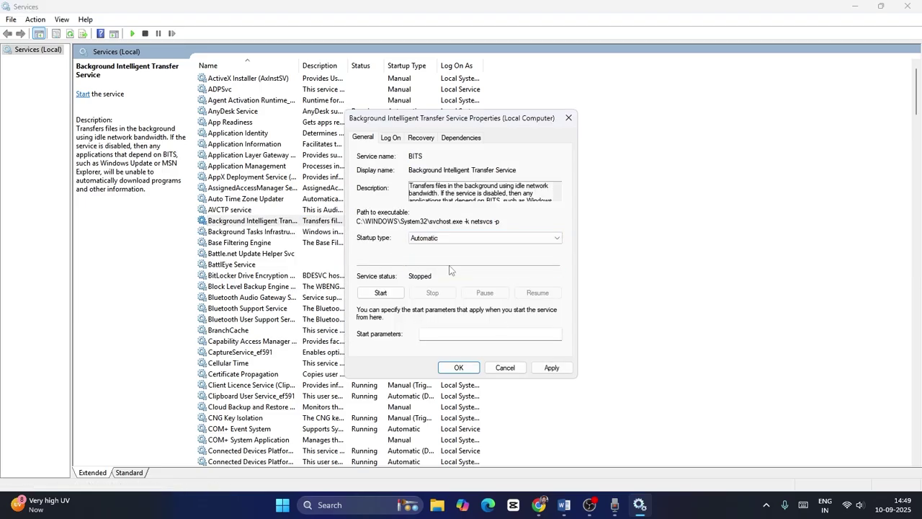
{"action": "left_click", "coordinate": [561, 371]}
{"action": "left_click", "coordinate": [397, 295]}
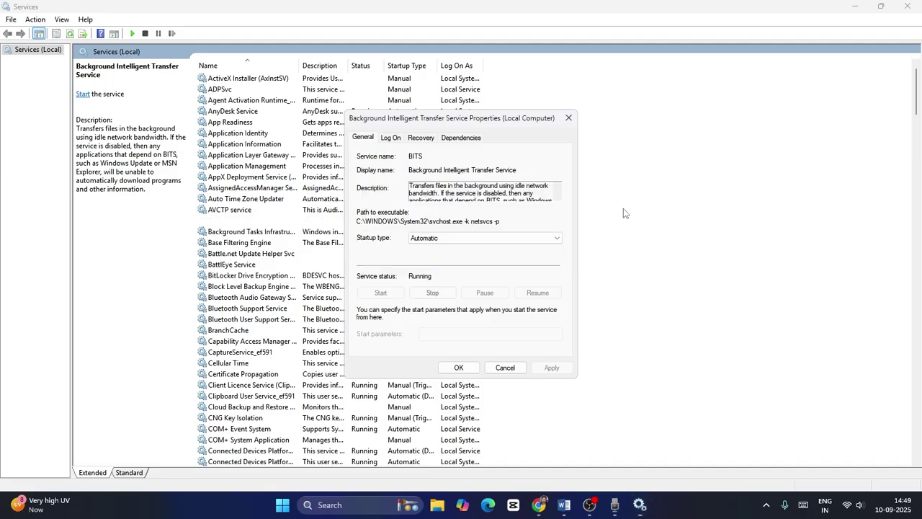
{"action": "left_click", "coordinate": [458, 367]}
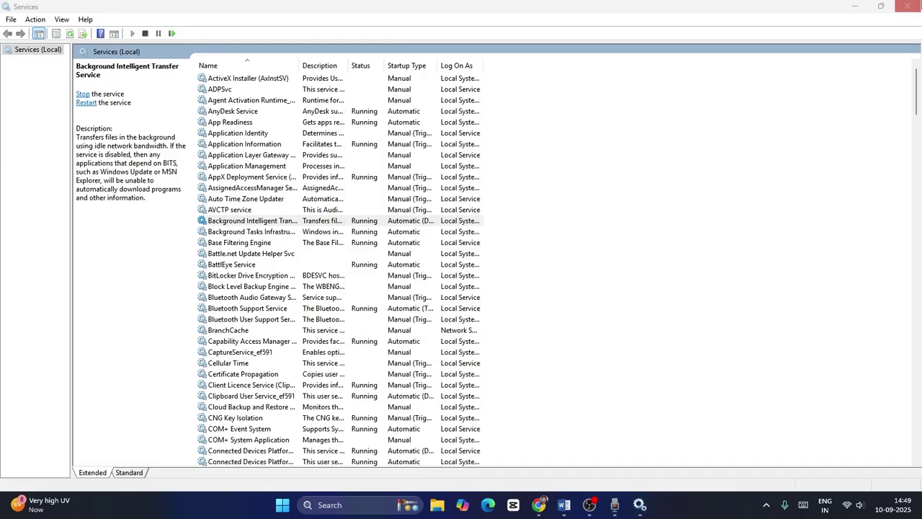
{"action": "left_click", "coordinate": [907, 5]}
{"action": "left_click", "coordinate": [540, 276]}
Change BITS startup from delayed start to plain Automatic and apply it.
{"action": "right_click", "coordinate": [330, 221]}
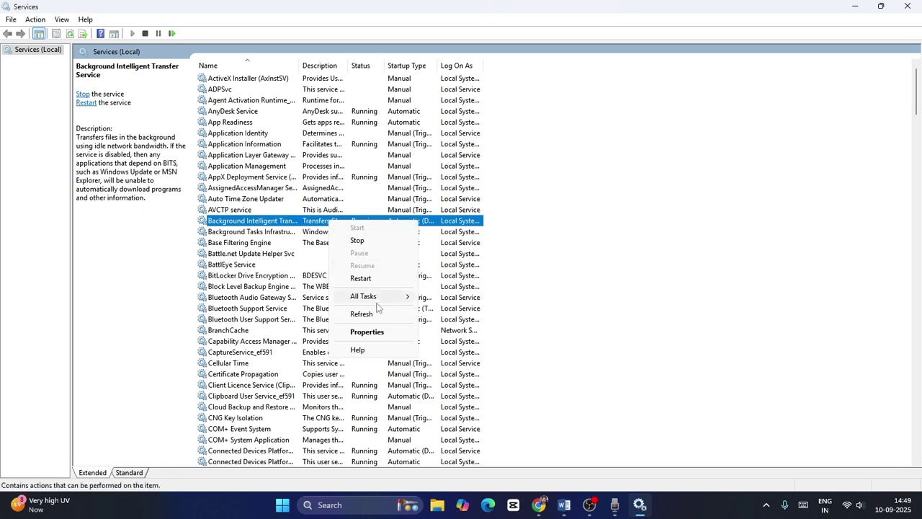
{"action": "left_click", "coordinate": [364, 330]}
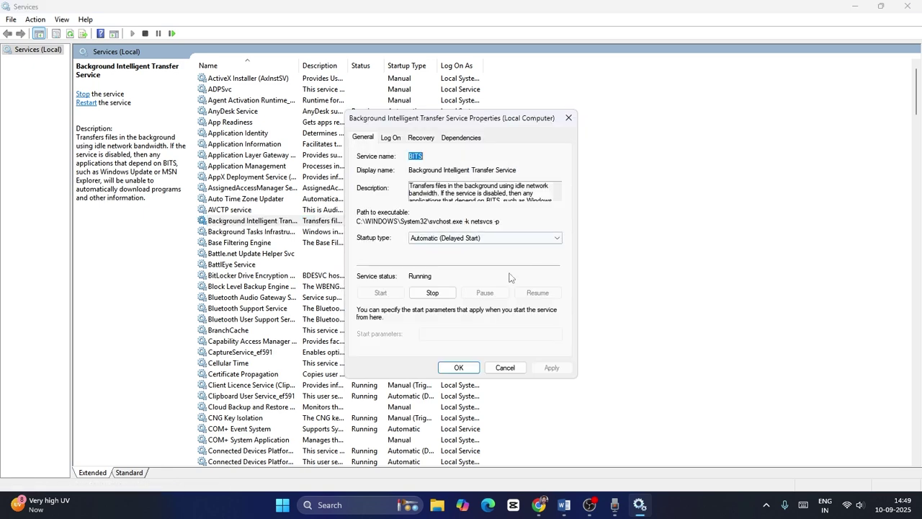
{"action": "left_click", "coordinate": [468, 239]}
{"action": "left_click", "coordinate": [447, 249]}
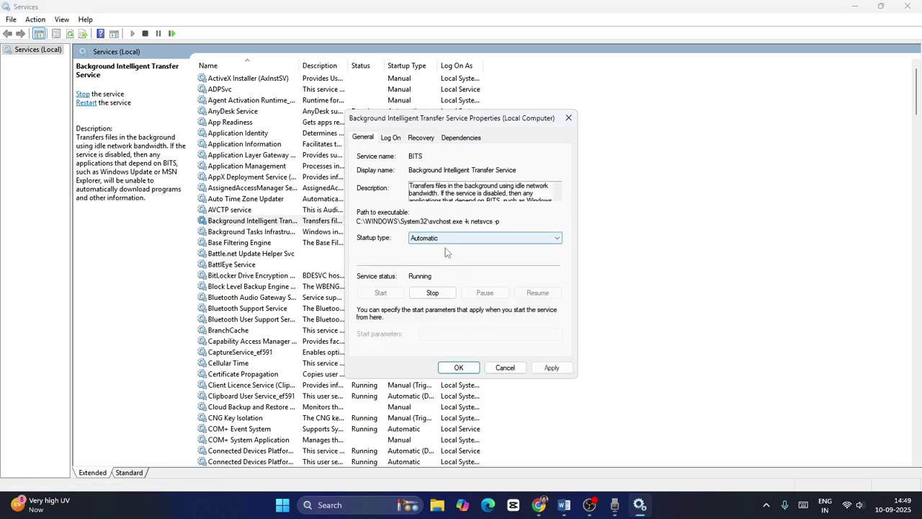
{"action": "left_click", "coordinate": [552, 368]}
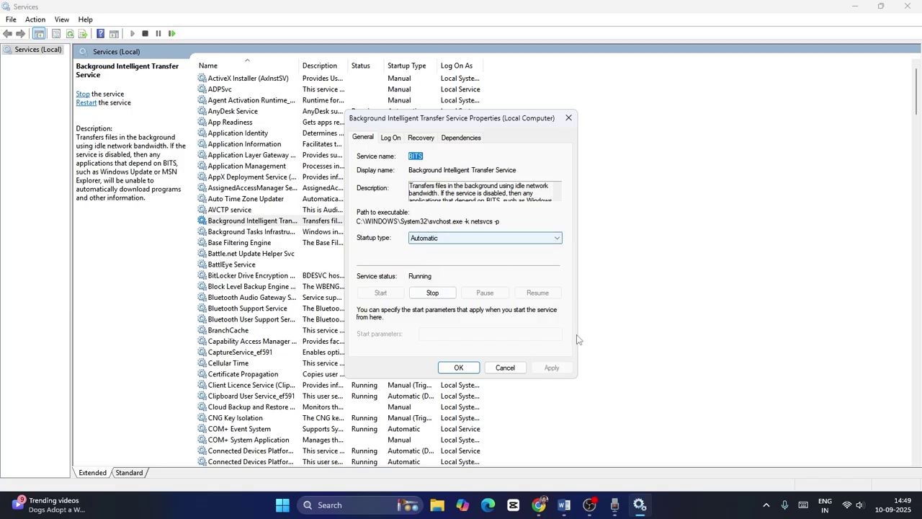
{"action": "left_click", "coordinate": [459, 368]}
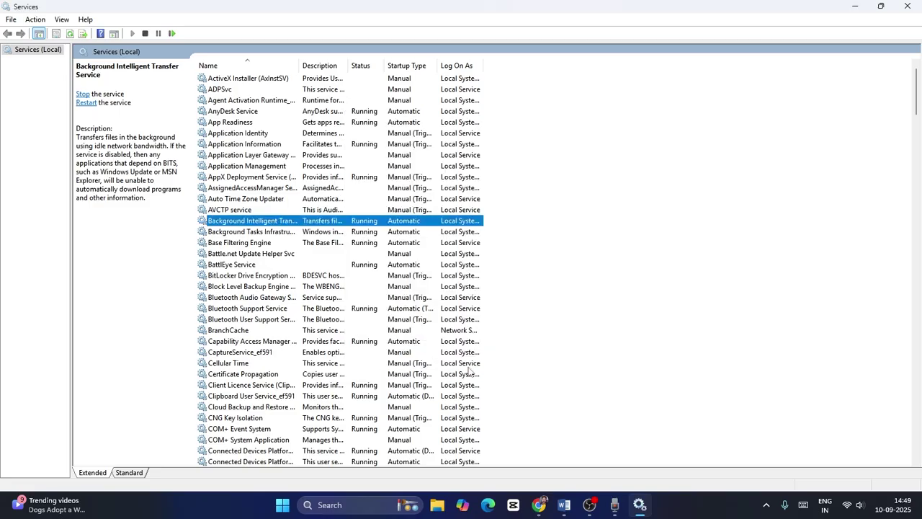
{"action": "right_click", "coordinate": [334, 222]}
Restart BITS, close Services, and scroll Word to Step 5, the Windows 11 Installation Assistant.
{"action": "left_click", "coordinate": [364, 279]}
{"action": "left_click", "coordinate": [908, 7]}
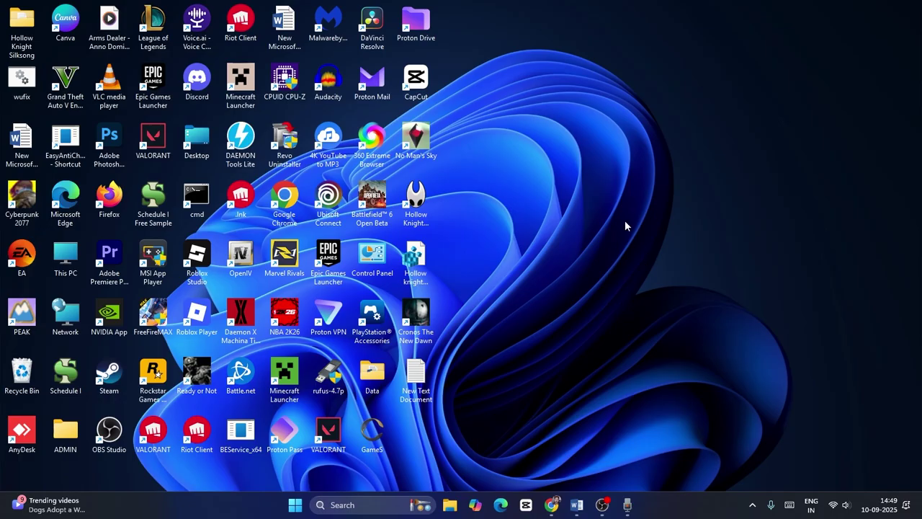
{"action": "left_click", "coordinate": [578, 506]}
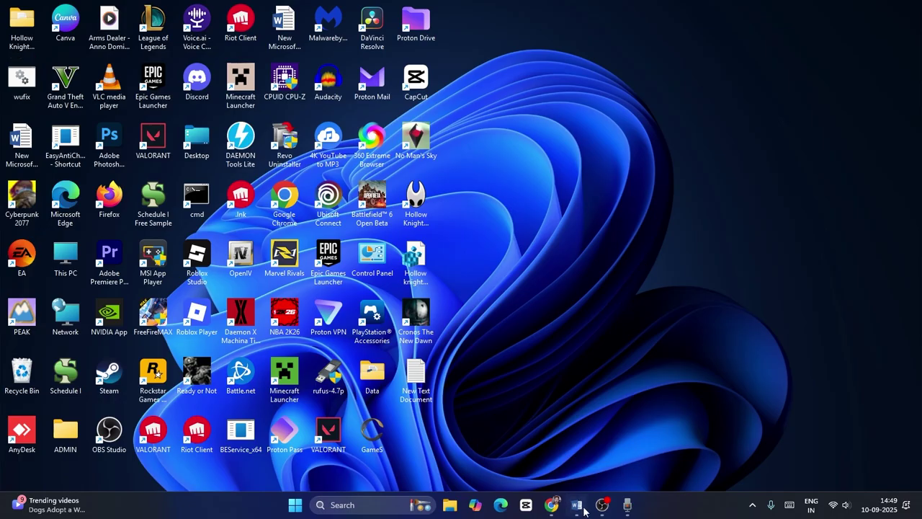
{"action": "scroll", "coordinate": [541, 226], "scroll_direction": "down", "scroll_amount": 2}
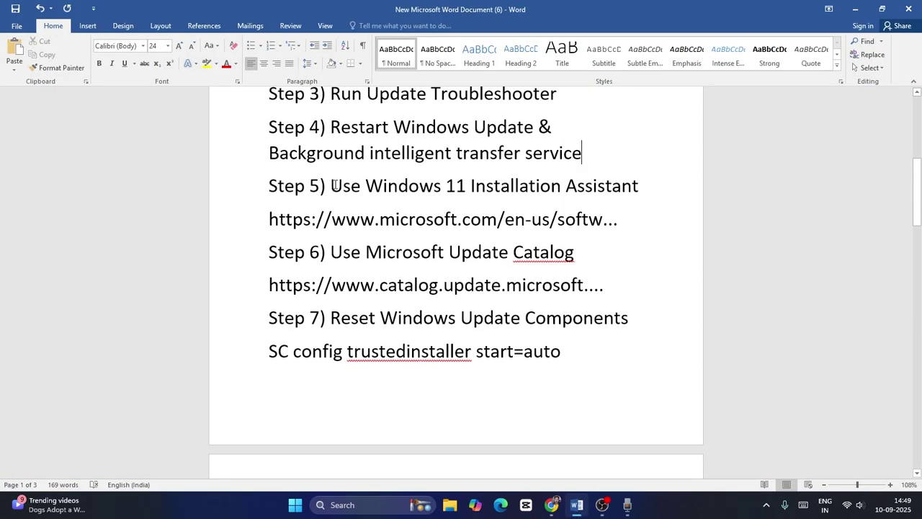
{"action": "left_click_drag", "start_coordinate": [330, 186], "coordinate": [651, 184]}
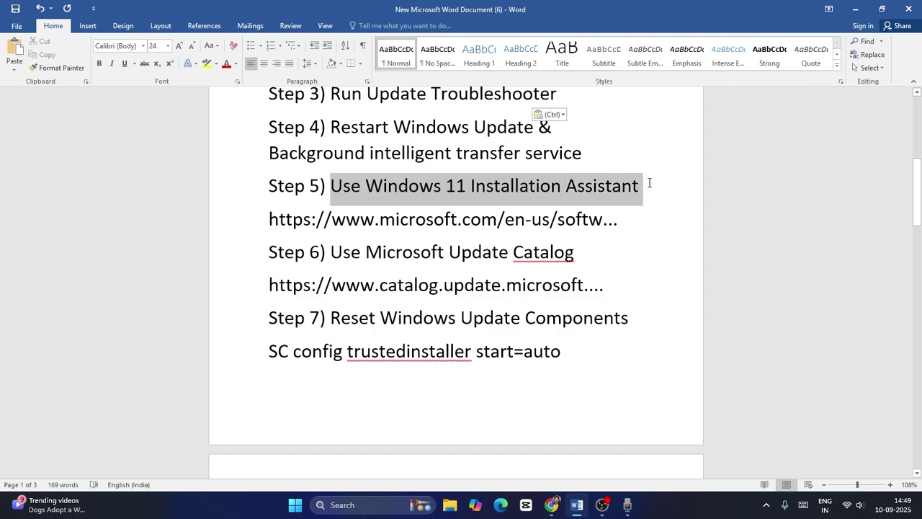
{"action": "left_click", "coordinate": [649, 219]}
Find the Windows 11 Installation Assistant section on Microsoft's Download Windows 11 page, then minimize Chrome.
{"action": "left_click", "coordinate": [552, 505]}
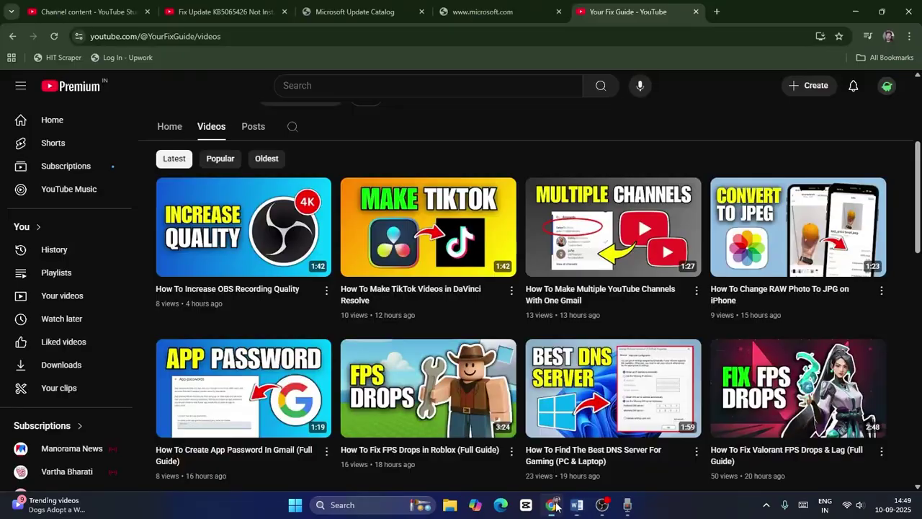
{"action": "left_click", "coordinate": [364, 8]}
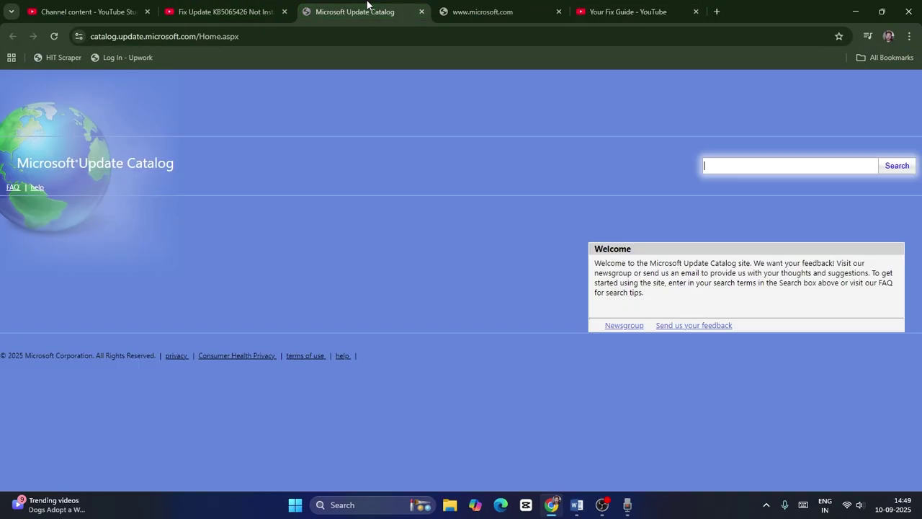
{"action": "left_click", "coordinate": [496, 7]}
{"action": "left_click", "coordinate": [324, 300]}
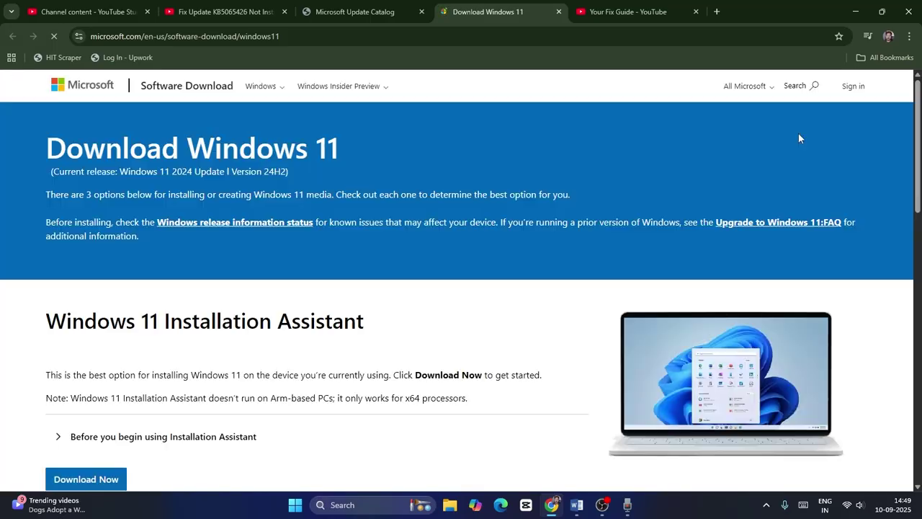
{"action": "scroll", "coordinate": [574, 167], "scroll_direction": "down", "scroll_amount": 2}
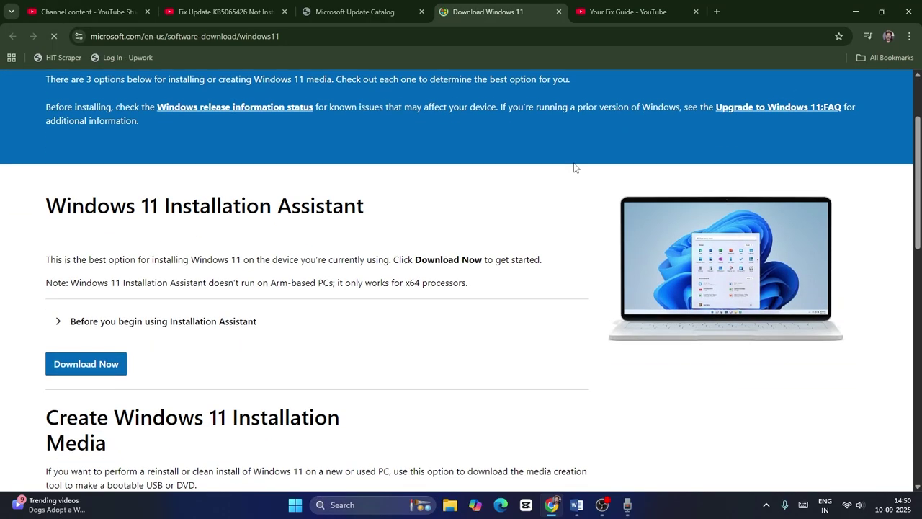
{"action": "left_click_drag", "start_coordinate": [45, 206], "coordinate": [388, 206]}
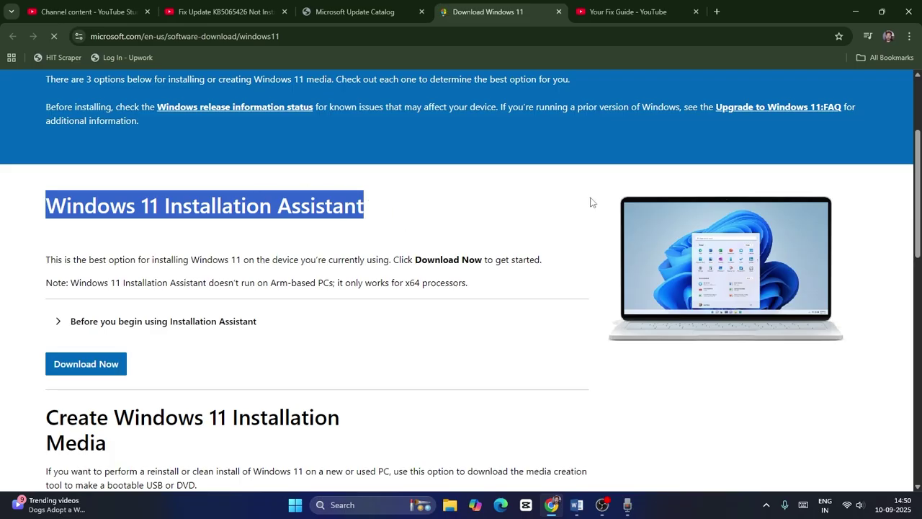
{"action": "left_click", "coordinate": [855, 12]}
Copy the update number KB5065426 from the Word document's title.
{"action": "scroll", "coordinate": [574, 198], "scroll_direction": "down", "scroll_amount": 2}
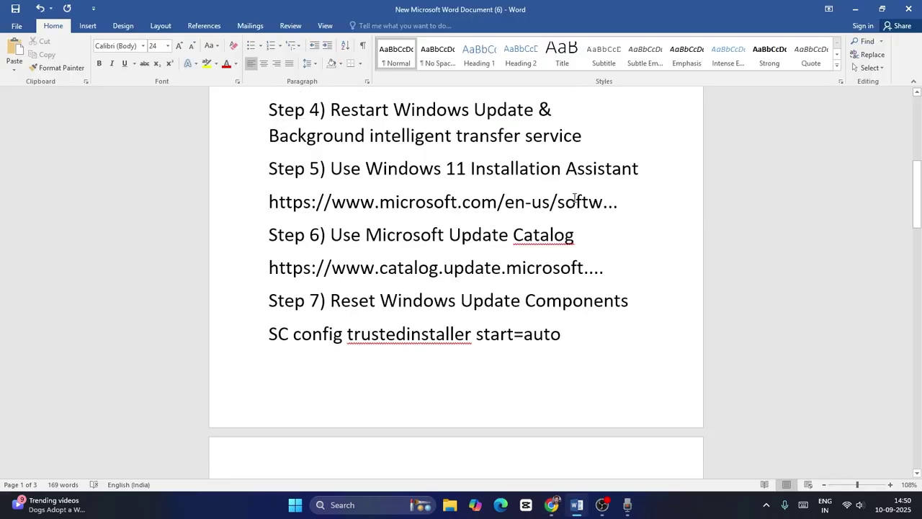
{"action": "scroll", "coordinate": [575, 198], "scroll_direction": "down", "scroll_amount": 1}
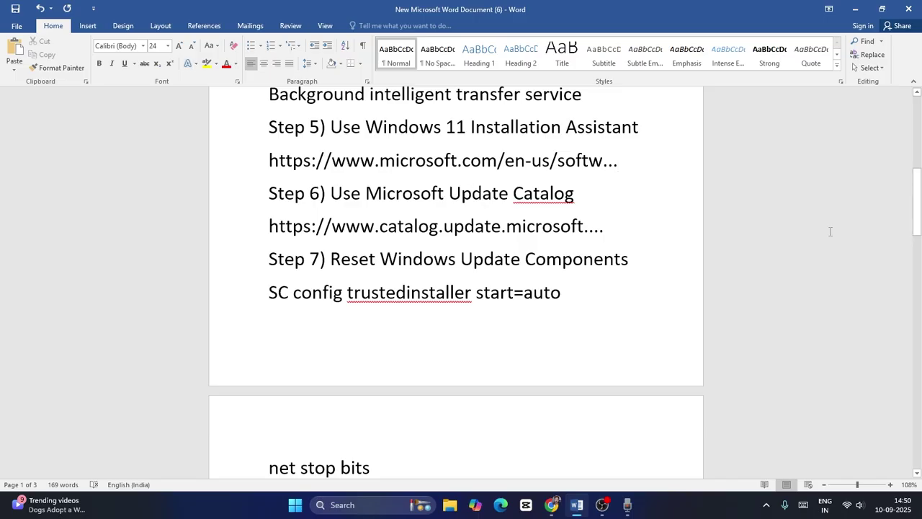
{"action": "scroll", "coordinate": [400, 183], "scroll_direction": "up", "scroll_amount": 10}
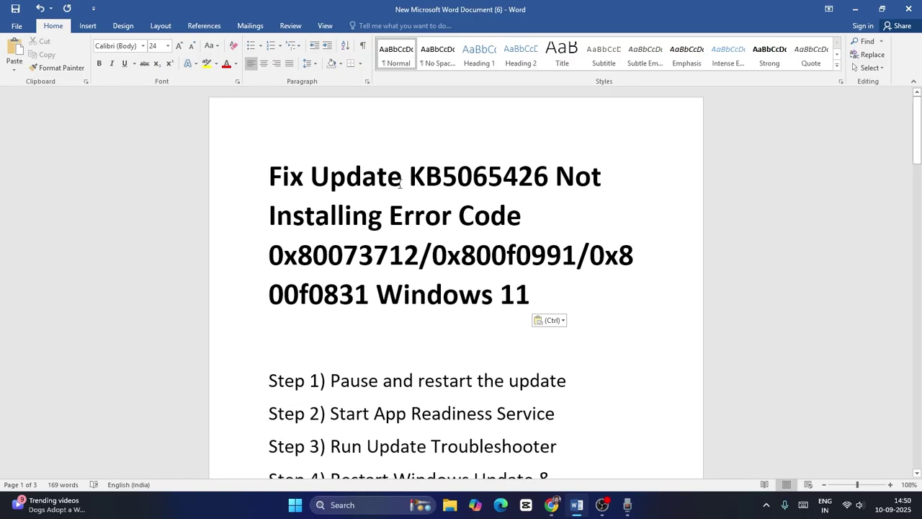
{"action": "left_click_drag", "start_coordinate": [411, 173], "coordinate": [549, 177]}
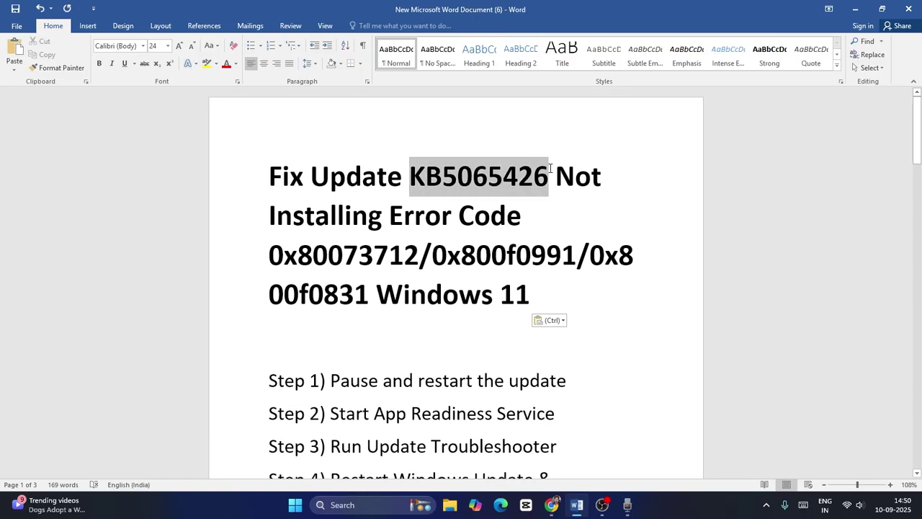
{"action": "right_click", "coordinate": [531, 175]}
{"action": "left_click", "coordinate": [557, 194]}
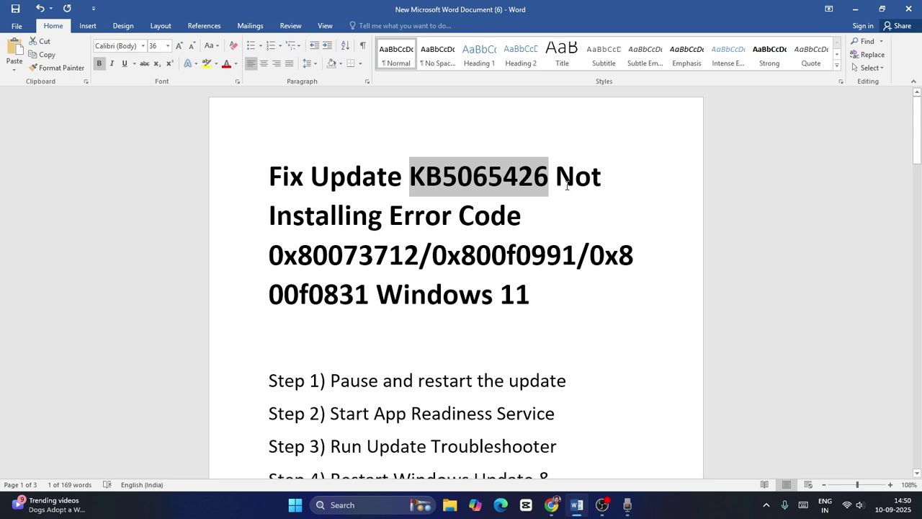
{"action": "left_click", "coordinate": [642, 193]}
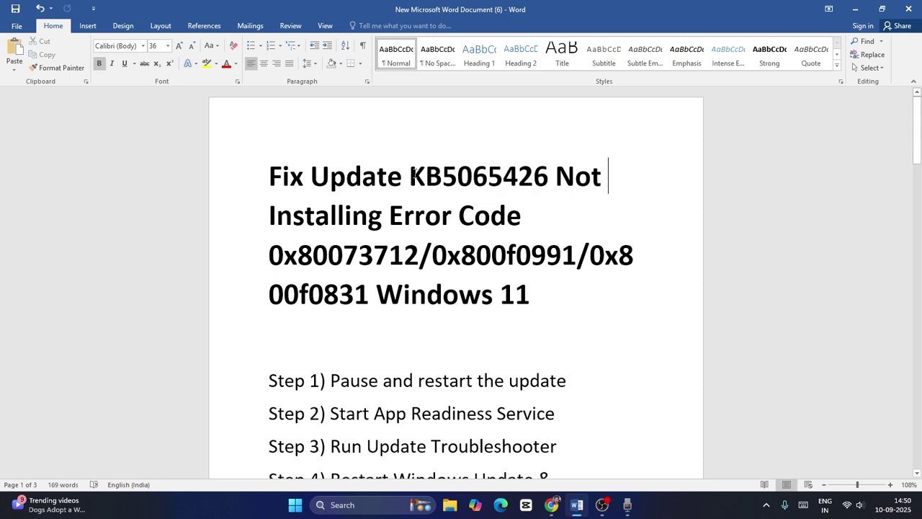
{"action": "left_click_drag", "start_coordinate": [410, 175], "coordinate": [549, 177]}
{"action": "key", "text": "Down"}
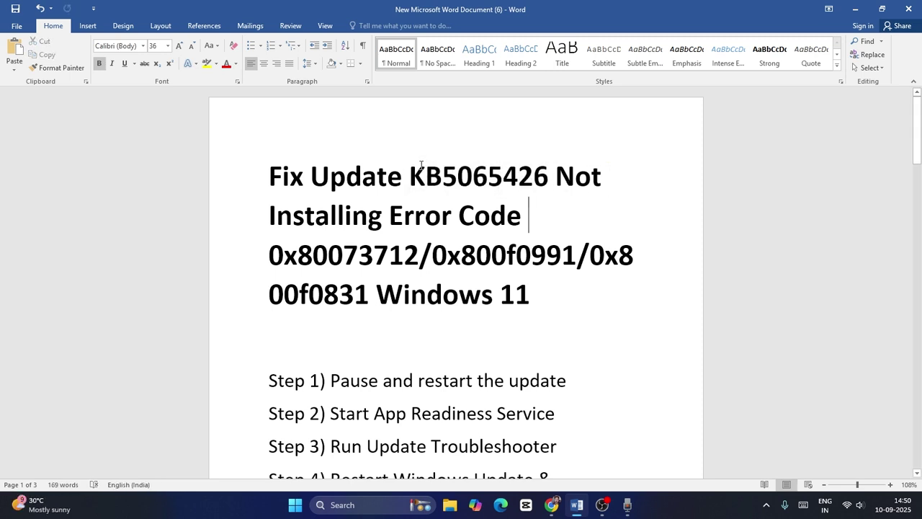
{"action": "left_click_drag", "start_coordinate": [411, 176], "coordinate": [549, 176]}
{"action": "left_click", "coordinate": [575, 219]}
Paste KB5065426 into the Microsoft Update Catalog search box and search.
{"action": "left_click", "coordinate": [551, 504]}
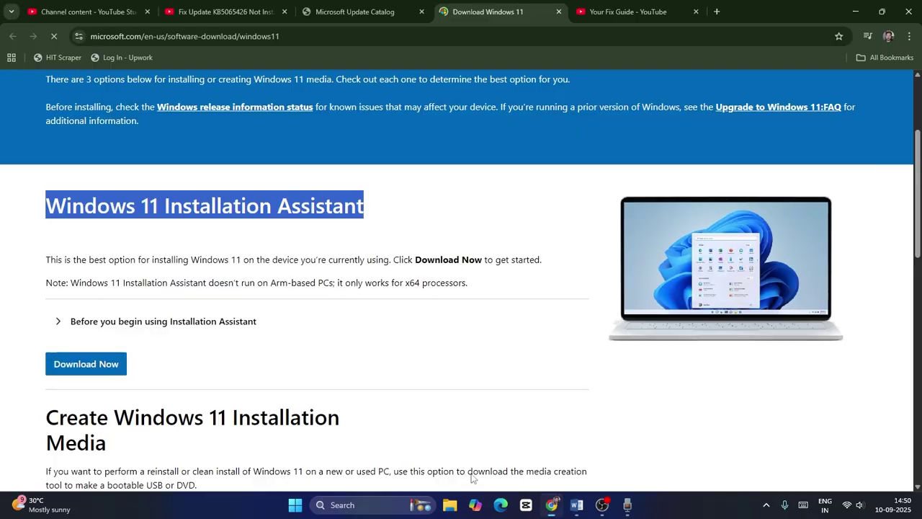
{"action": "left_click", "coordinate": [335, 9]}
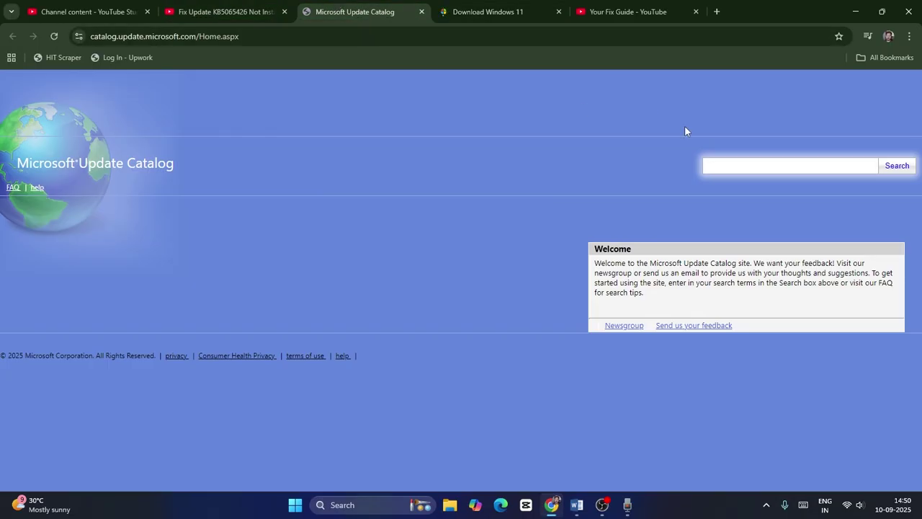
{"action": "right_click", "coordinate": [734, 166]}
{"action": "left_click", "coordinate": [757, 306]}
{"action": "left_click", "coordinate": [897, 166]}
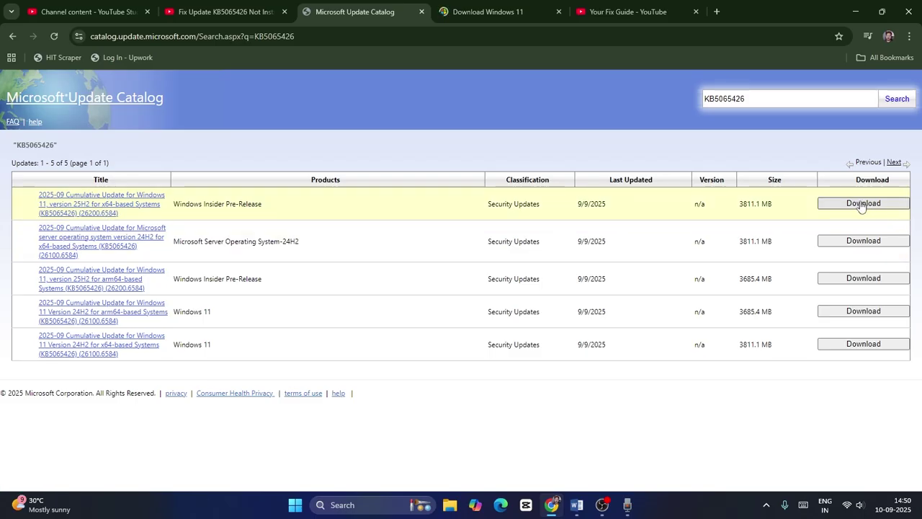
Copy the Step 7 reset commands from SC config to net start appidsvc, then minimize Word.
{"action": "left_click", "coordinate": [576, 505]}
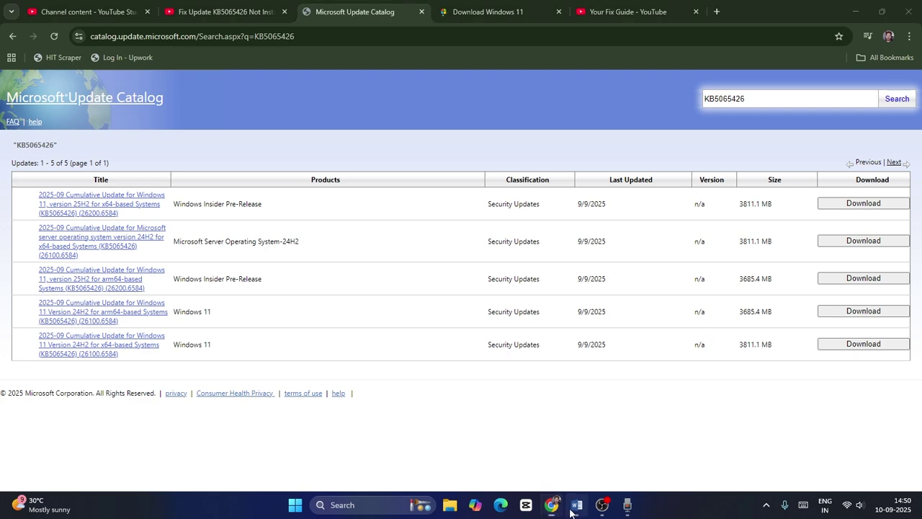
{"action": "scroll", "coordinate": [508, 314], "scroll_direction": "down", "scroll_amount": 10}
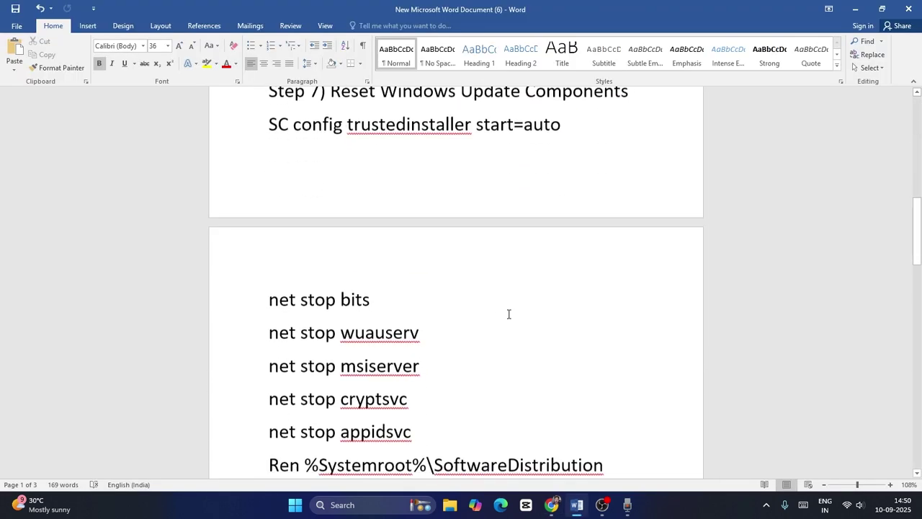
{"action": "scroll", "coordinate": [509, 314], "scroll_direction": "up", "scroll_amount": 5}
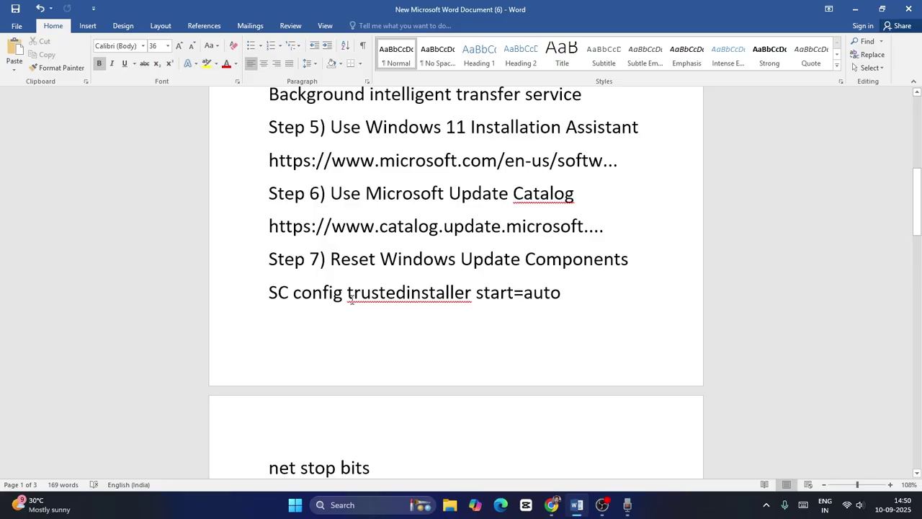
{"action": "left_click_drag", "start_coordinate": [270, 292], "coordinate": [426, 143]}
{"action": "right_click", "coordinate": [425, 143]}
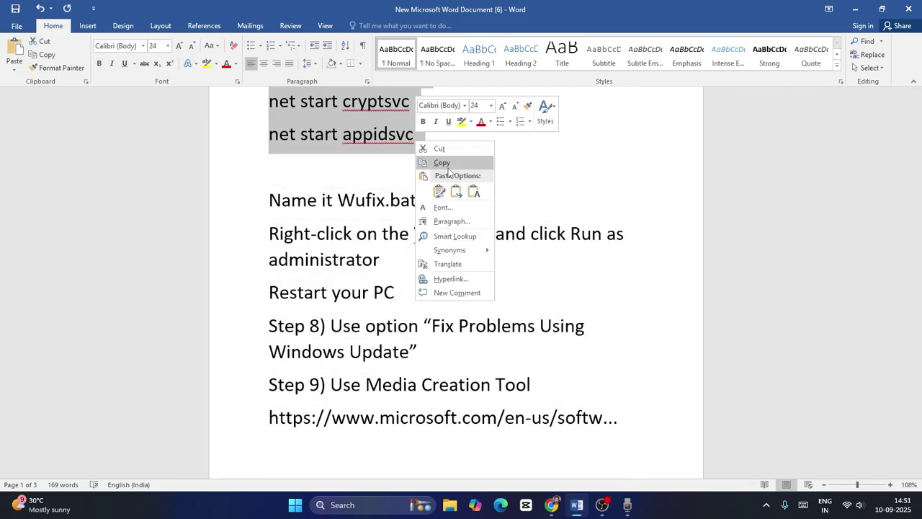
{"action": "left_click", "coordinate": [447, 164]}
{"action": "scroll", "coordinate": [609, 230], "scroll_direction": "up", "scroll_amount": 3}
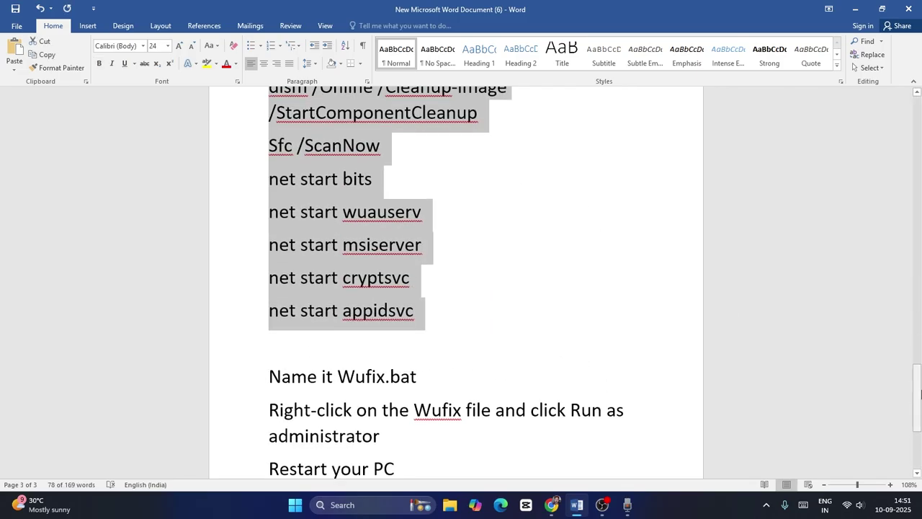
{"action": "mouse_move", "coordinate": [920, 400]}
{"action": "left_mouse_down"}
{"action": "mouse_move", "coordinate": [920, 371]}
{"action": "mouse_move", "coordinate": [921, 411]}
{"action": "left_mouse_up"}
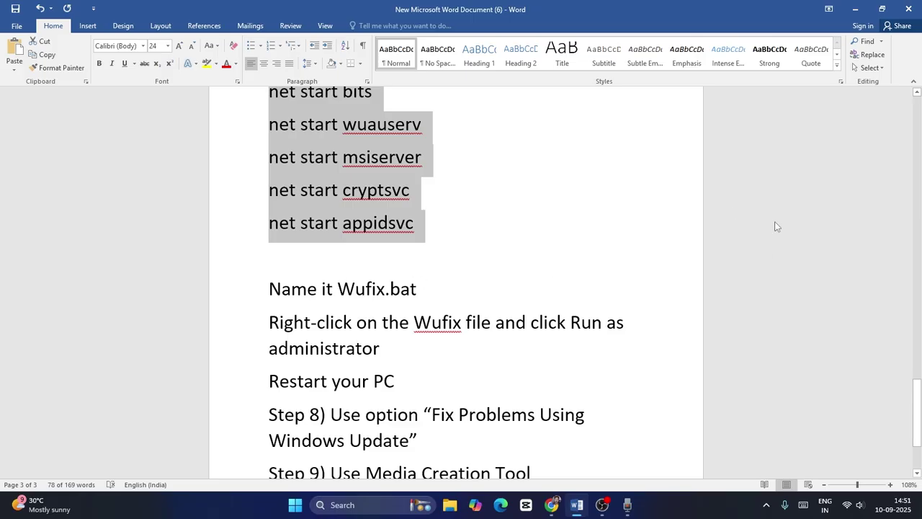
{"action": "left_click", "coordinate": [856, 9]}
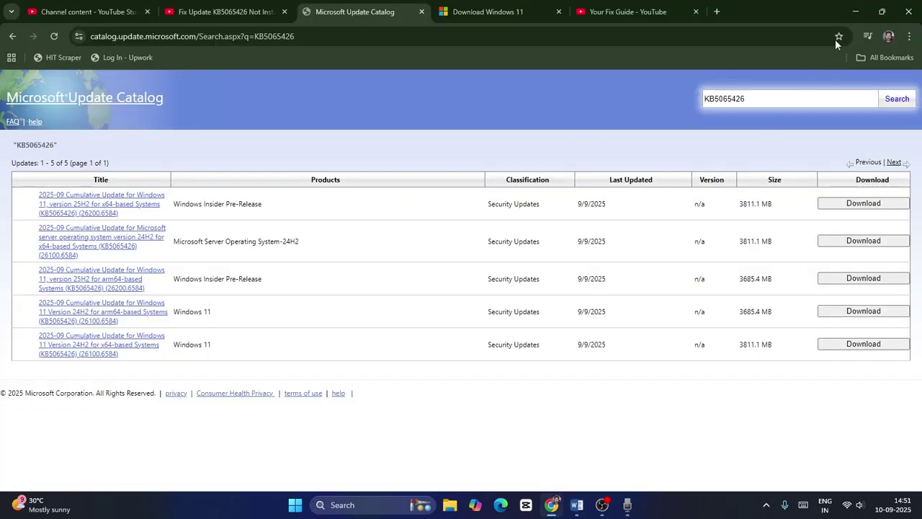
Minimize Chrome and delete the old wufix file from the desktop.
{"action": "left_click", "coordinate": [851, 11]}
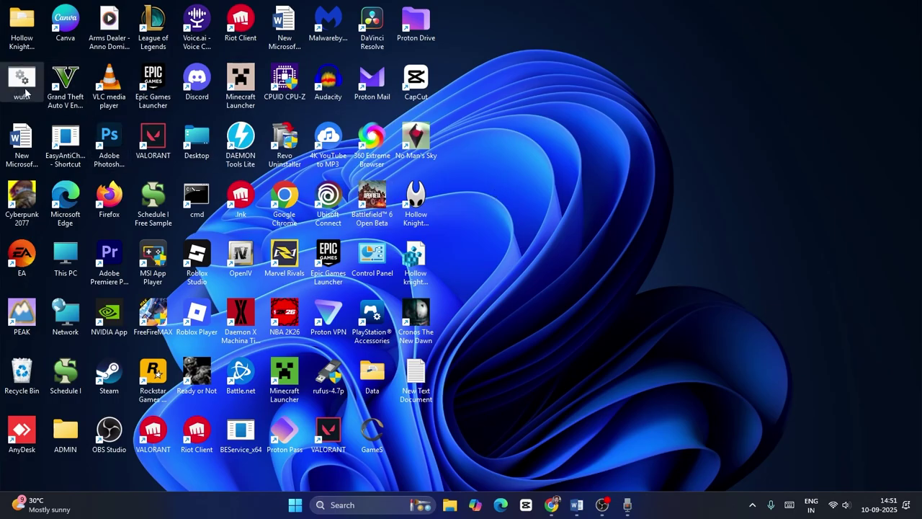
{"action": "key", "text": "Delete"}
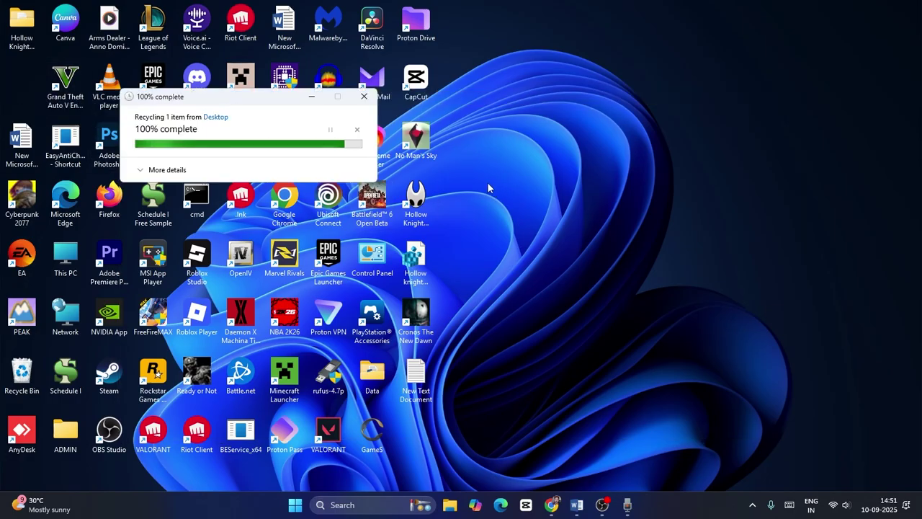
Create a new empty text document, New Text Document (2), on the desktop.
{"action": "right_click", "coordinate": [523, 144]}
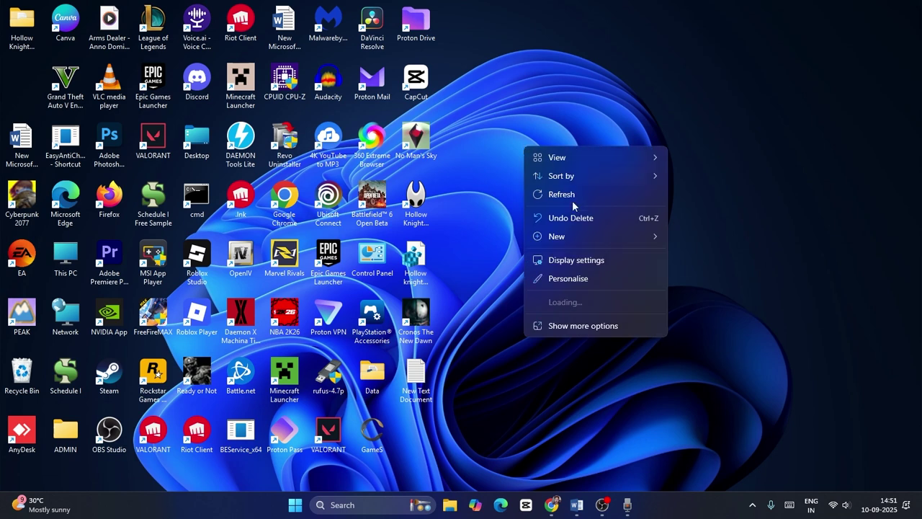
{"action": "left_click", "coordinate": [560, 196]}
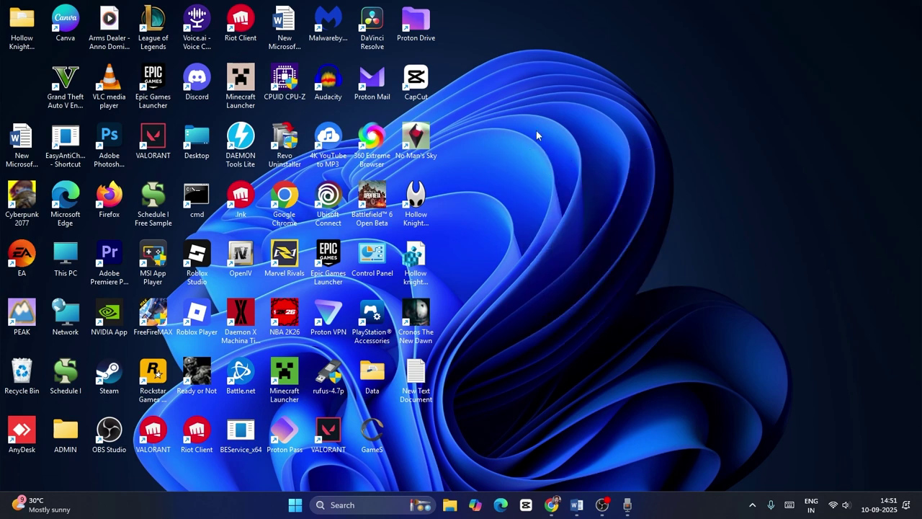
{"action": "right_click", "coordinate": [536, 129]}
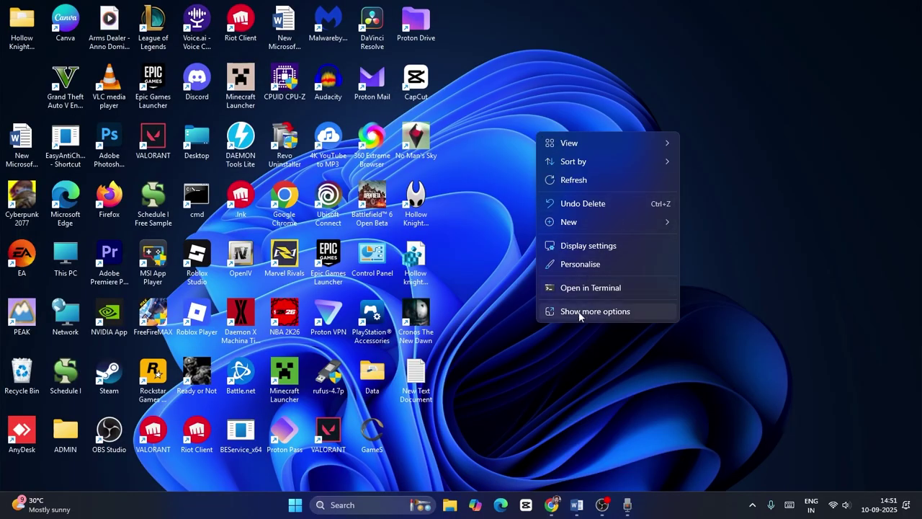
{"action": "left_click", "coordinate": [579, 312]}
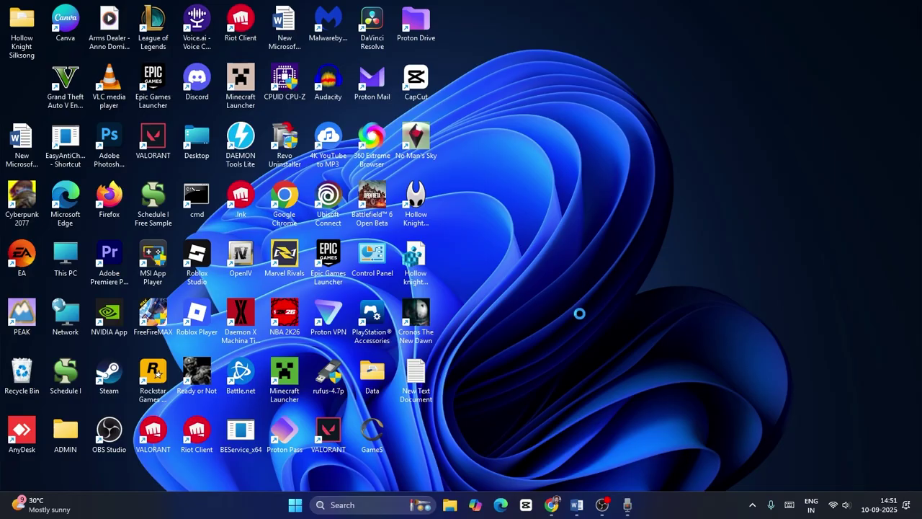
{"action": "right_click", "coordinate": [580, 314]}
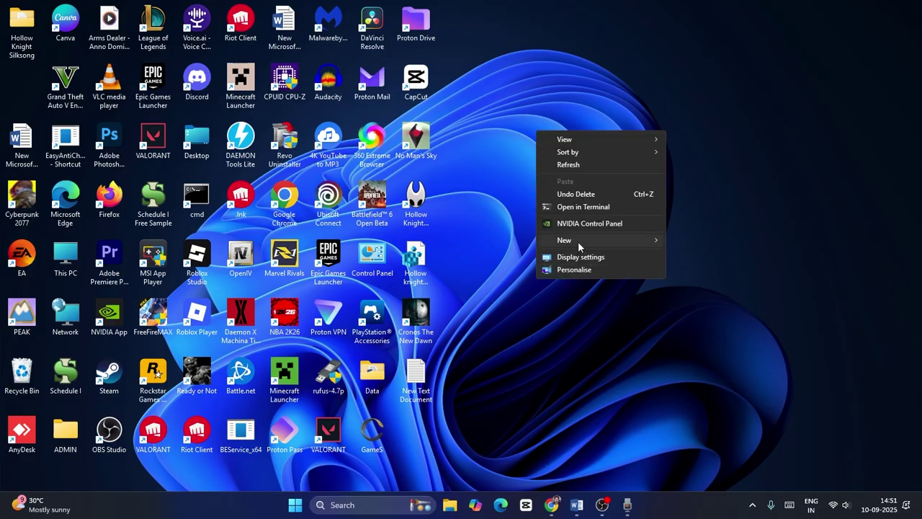
{"action": "mouse_move", "coordinate": [578, 245]}
{"action": "left_click", "coordinate": [567, 316]}
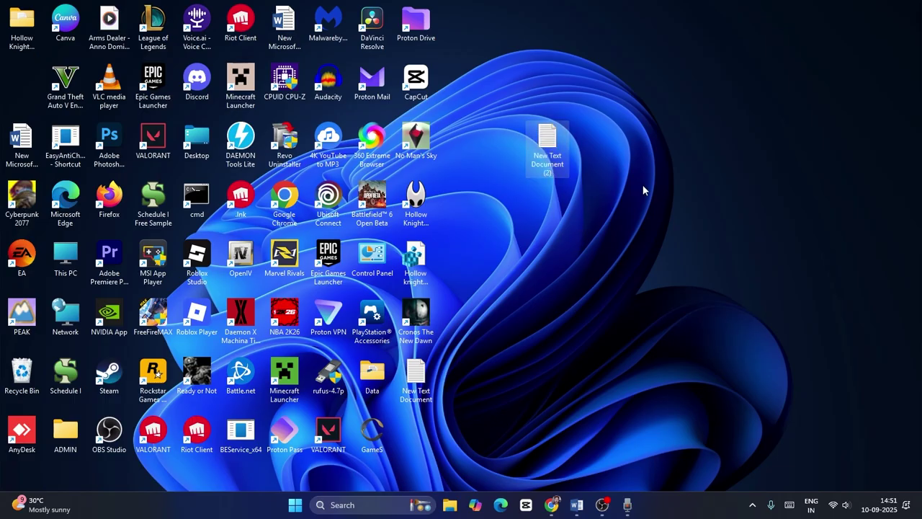
Open the new text file in a maximized Notepad and paste in the 701-character reset script.
{"action": "left_click", "coordinate": [577, 507]}
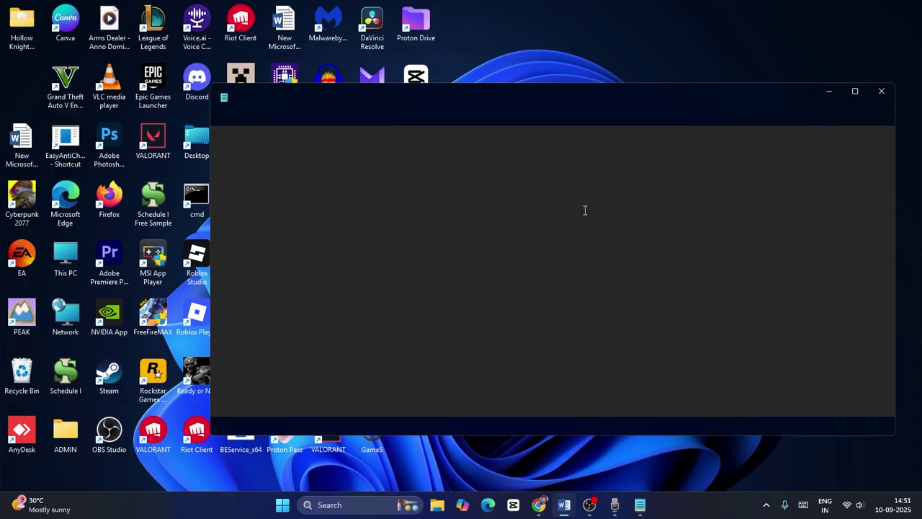
{"action": "left_click", "coordinate": [855, 93]}
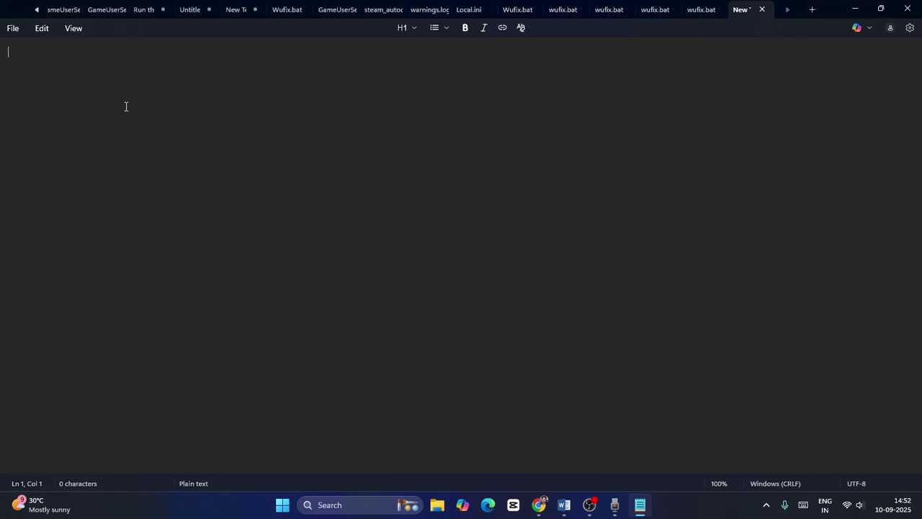
{"action": "right_click", "coordinate": [43, 71]}
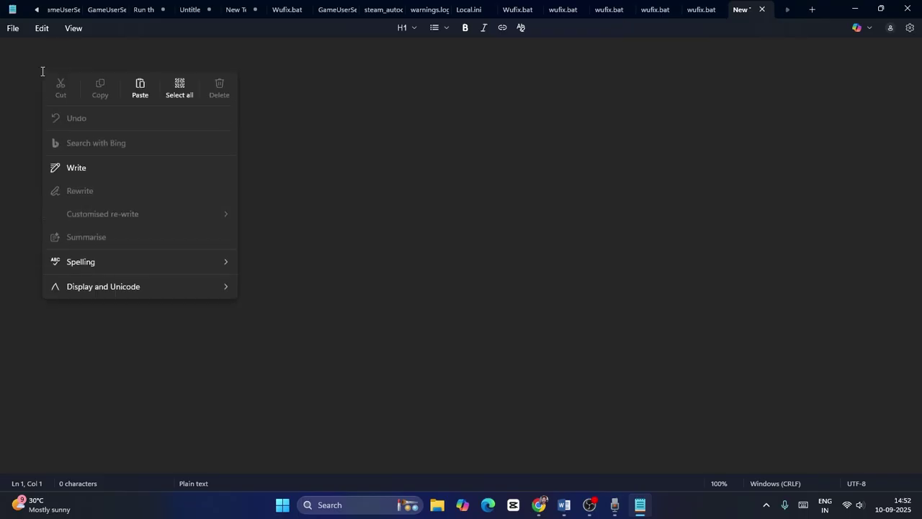
{"action": "left_click", "coordinate": [140, 93]}
{"action": "left_click_drag", "start_coordinate": [127, 305], "coordinate": [2, 54]}
{"action": "left_click", "coordinate": [422, 282]}
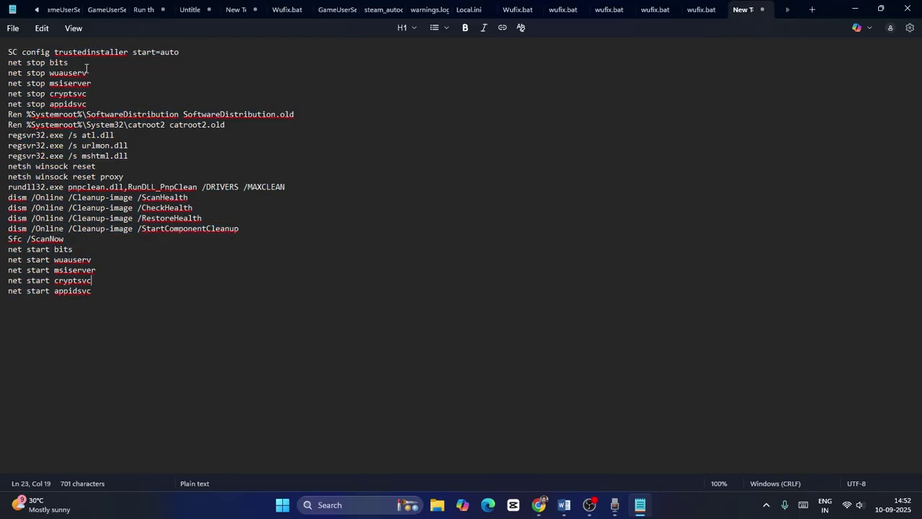
Save the script to the Desktop as wufix.bat with the All files type.
{"action": "left_click", "coordinate": [12, 31]}
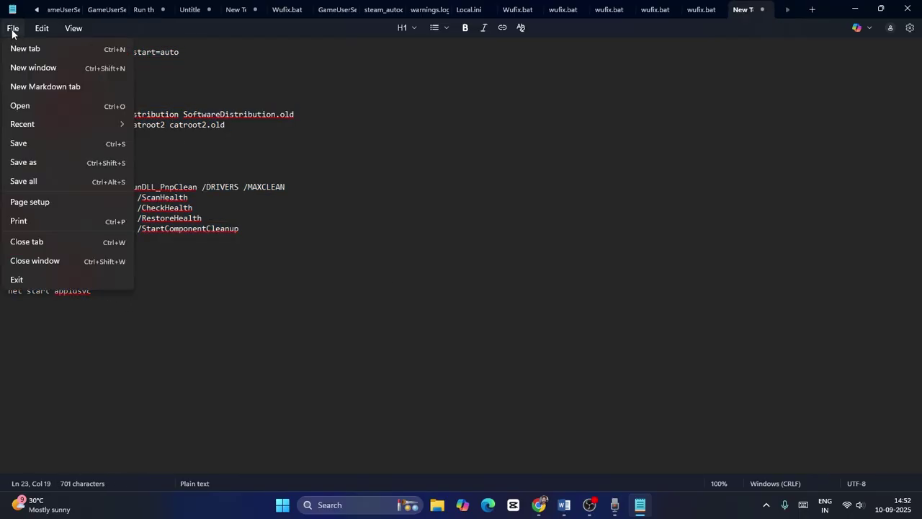
{"action": "left_click", "coordinate": [40, 162]}
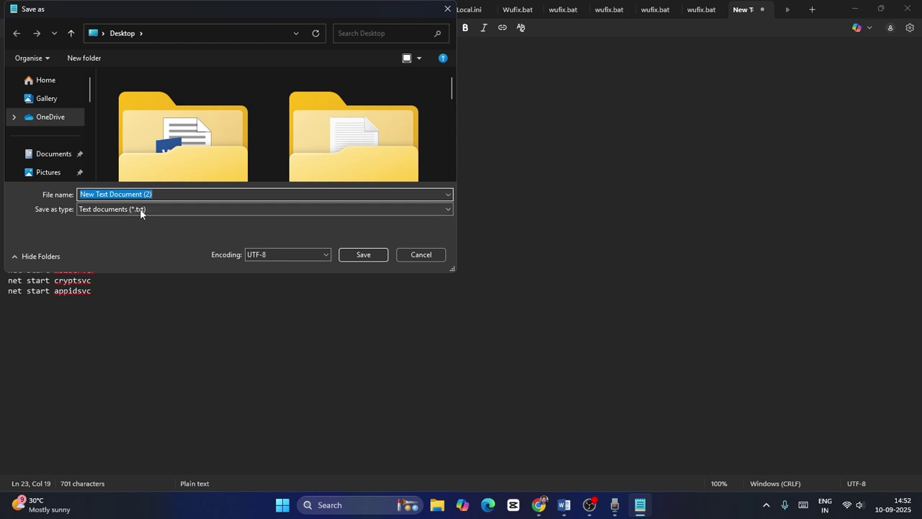
{"action": "left_click", "coordinate": [139, 209]}
{"action": "left_click", "coordinate": [137, 227]}
{"action": "left_click", "coordinate": [134, 195]}
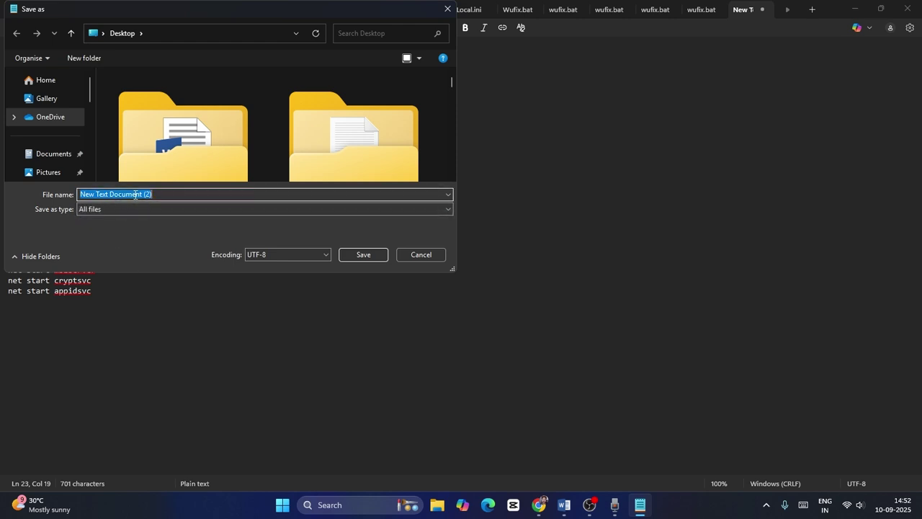
{"action": "type", "text": "wufix.aby"}
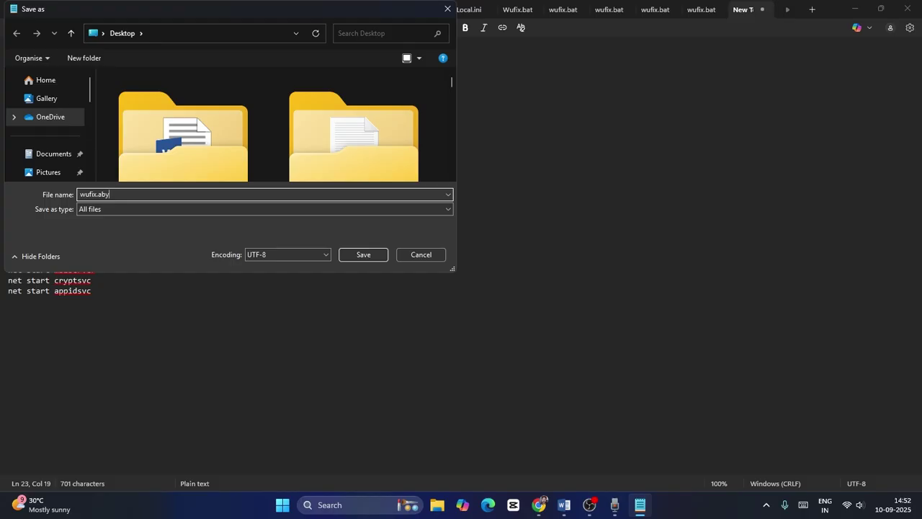
{"action": "key", "text": "BackSpace"}
{"action": "key", "text": "BackSpace"}
{"action": "key", "text": "BackSpace"}
{"action": "left_click_drag", "start_coordinate": [92, 94], "coordinate": [79, 124]}
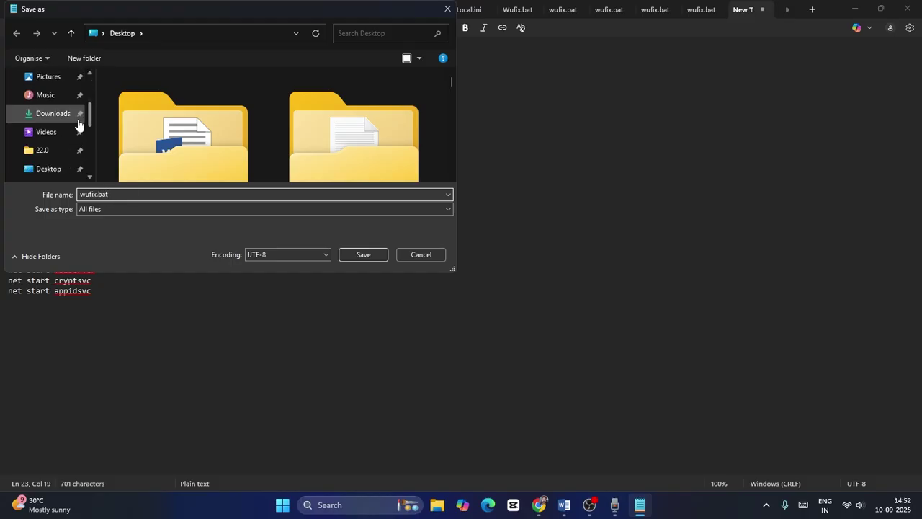
{"action": "left_click", "coordinate": [72, 169]}
{"action": "left_click", "coordinate": [369, 257]}
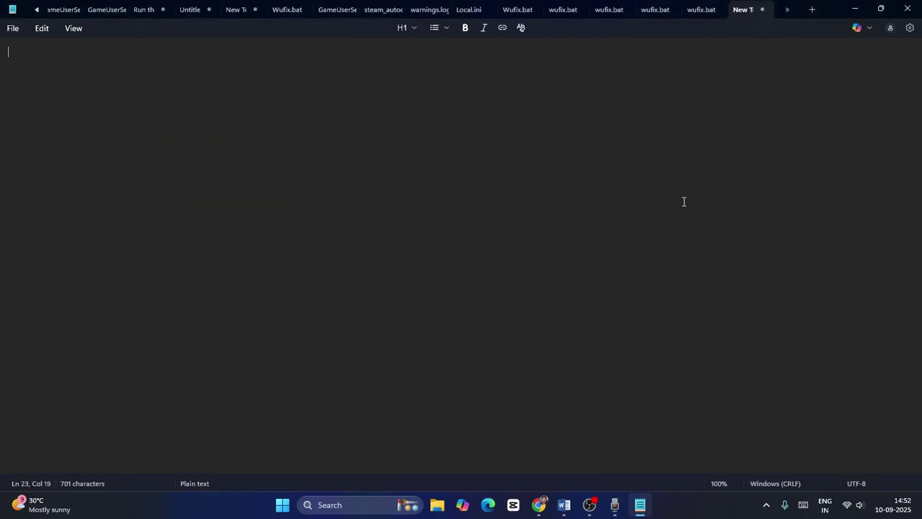
Close Notepad and run wufix.bat from the desktop as administrator.
{"action": "left_click", "coordinate": [907, 8]}
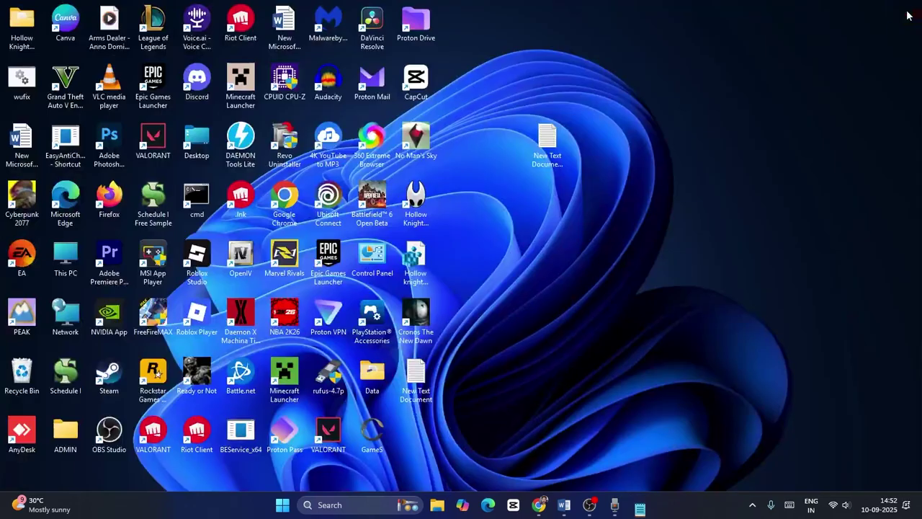
{"action": "right_click", "coordinate": [22, 100]}
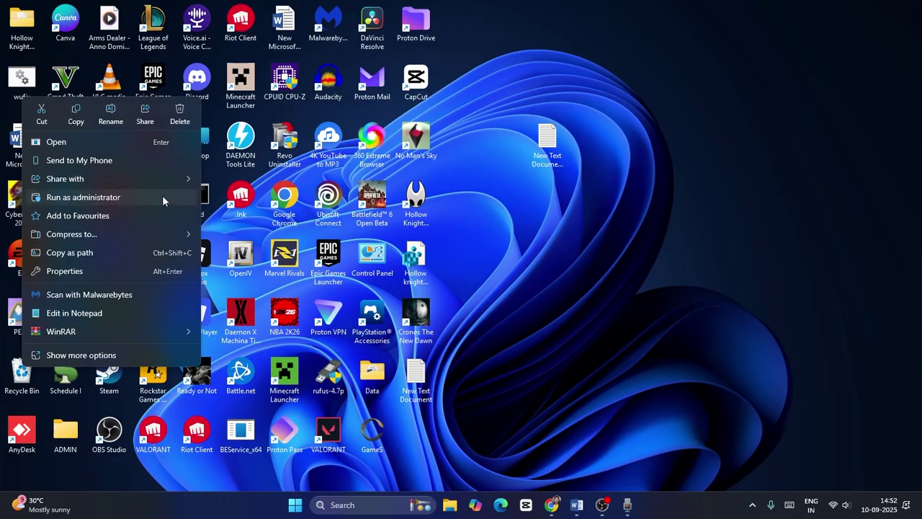
{"action": "left_click", "coordinate": [589, 203]}
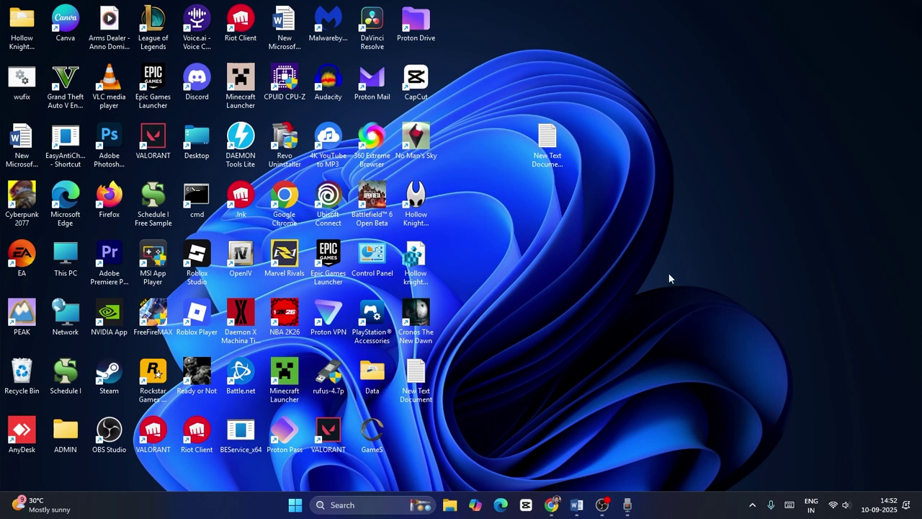
Search for 'settings' and open the Windows Update page.
{"action": "left_click", "coordinate": [377, 498]}
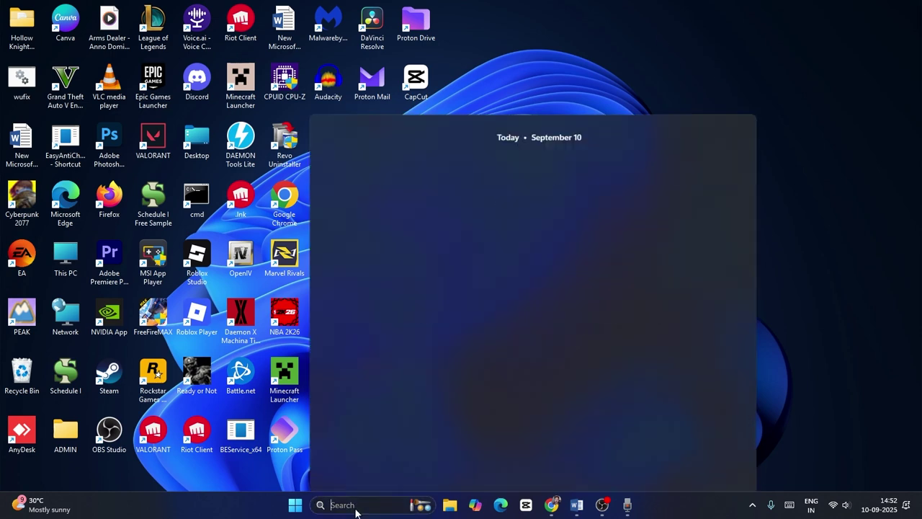
{"action": "type", "text": "settings"}
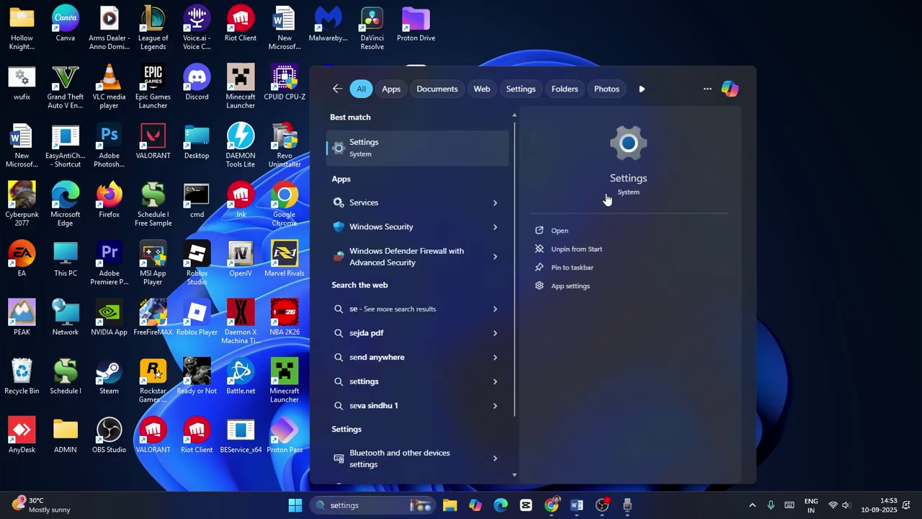
{"action": "left_click", "coordinate": [609, 196]}
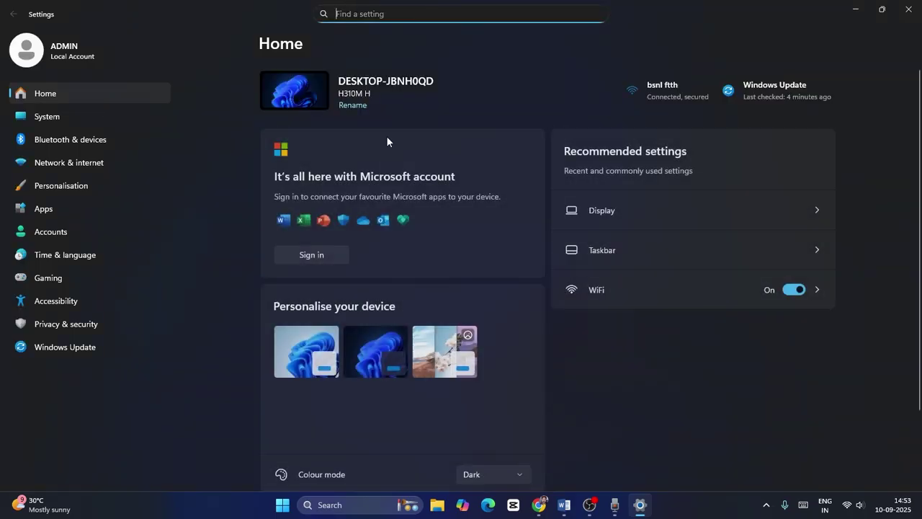
{"action": "left_click", "coordinate": [109, 343]}
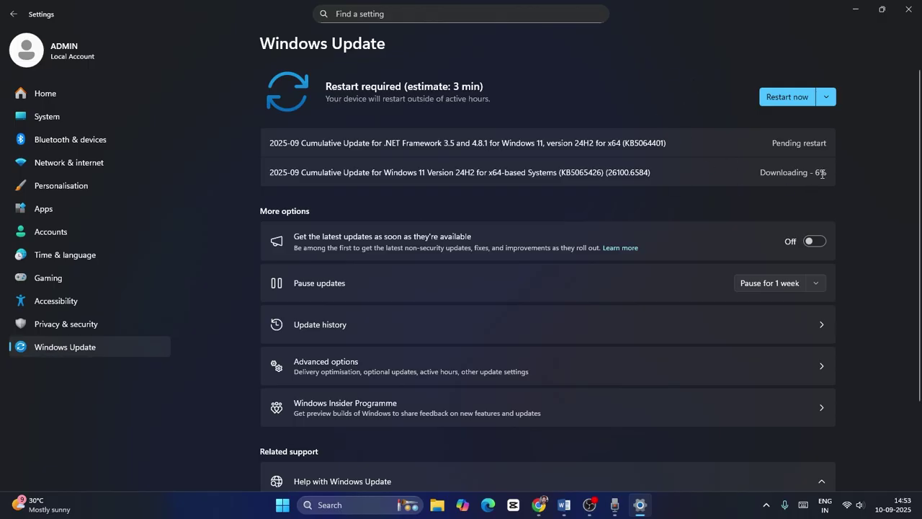
Pause Windows updates for 1 week, then minimize Settings.
{"action": "left_click", "coordinate": [824, 98]}
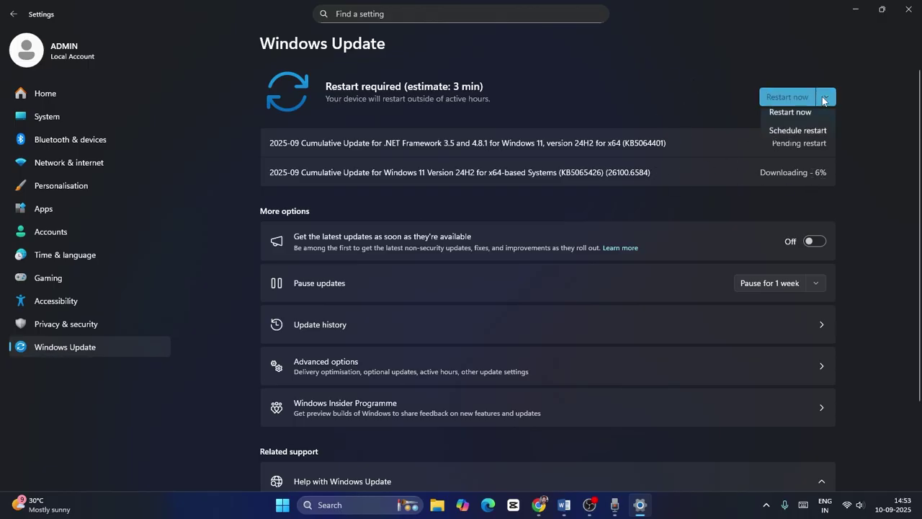
{"action": "left_click", "coordinate": [836, 278]}
{"action": "left_click", "coordinate": [826, 96]}
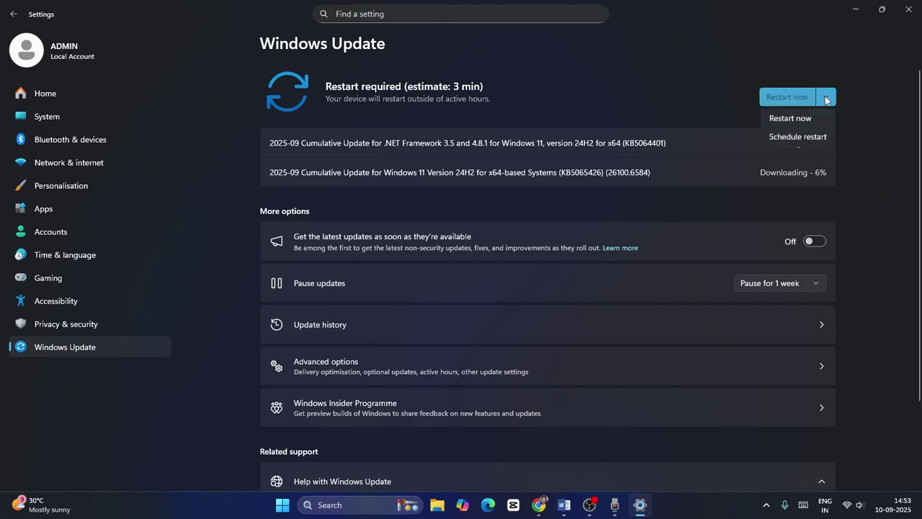
{"action": "left_click", "coordinate": [871, 142]}
{"action": "left_click", "coordinate": [808, 284]}
{"action": "left_click", "coordinate": [807, 303]}
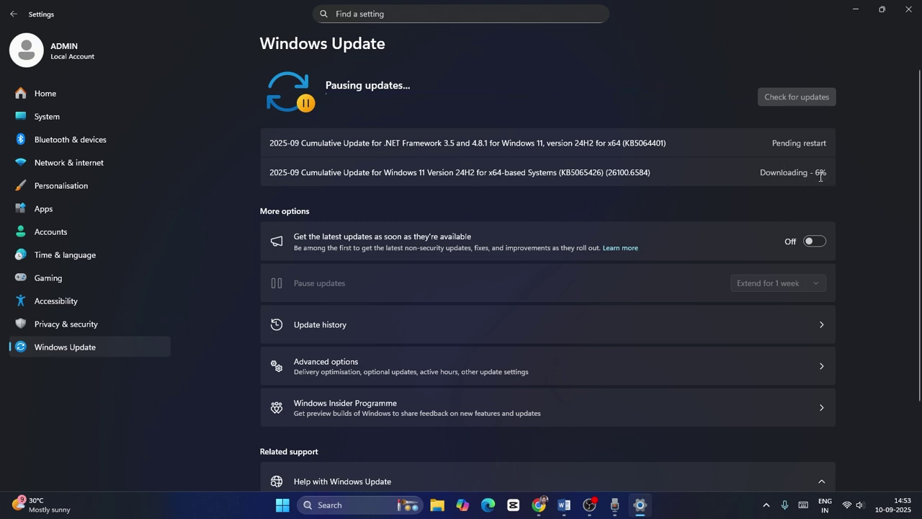
{"action": "left_click", "coordinate": [857, 11]}
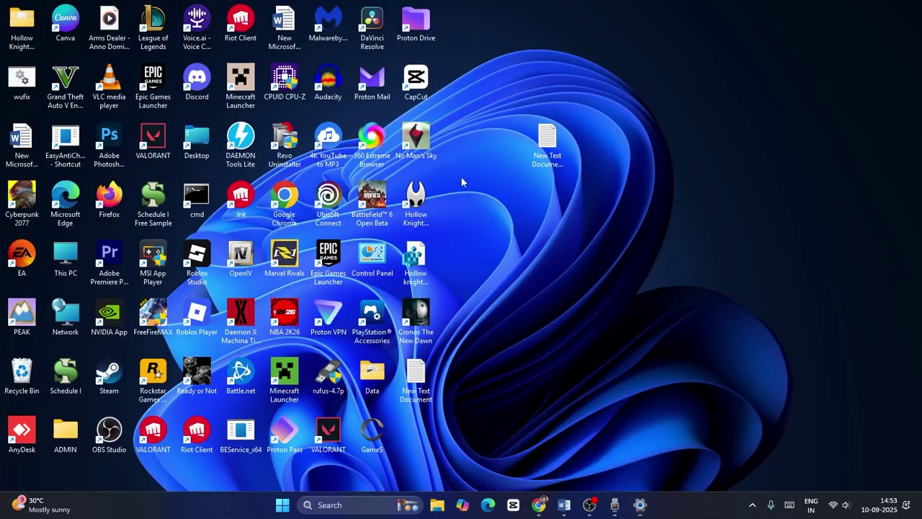
Read the Step 8 and Step 9 notes in a maximized Word, then minimize it and start a search.
{"action": "left_click", "coordinate": [640, 505]}
{"action": "left_click", "coordinate": [850, 12]}
{"action": "left_click", "coordinate": [564, 505]}
{"action": "left_click", "coordinate": [167, 128]}
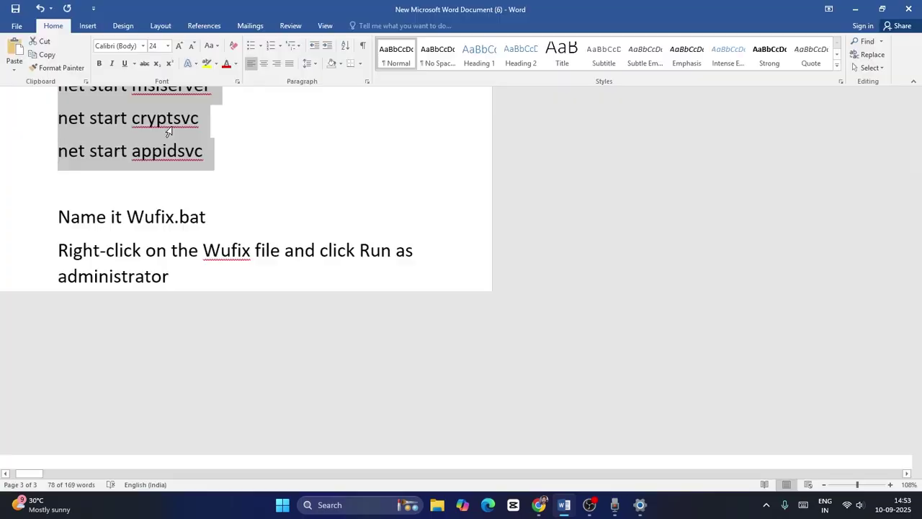
{"action": "scroll", "coordinate": [566, 199], "scroll_direction": "down", "scroll_amount": 3}
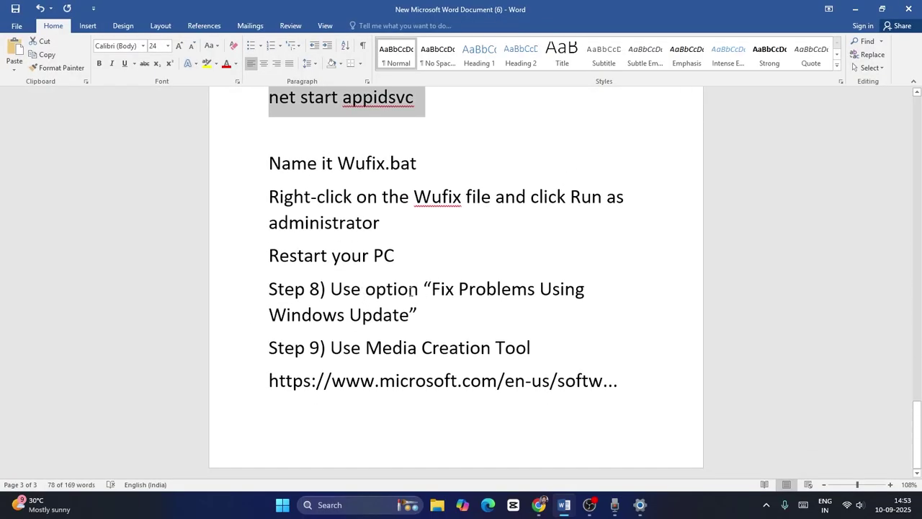
{"action": "left_click", "coordinate": [855, 10]}
{"action": "left_click", "coordinate": [363, 497]}
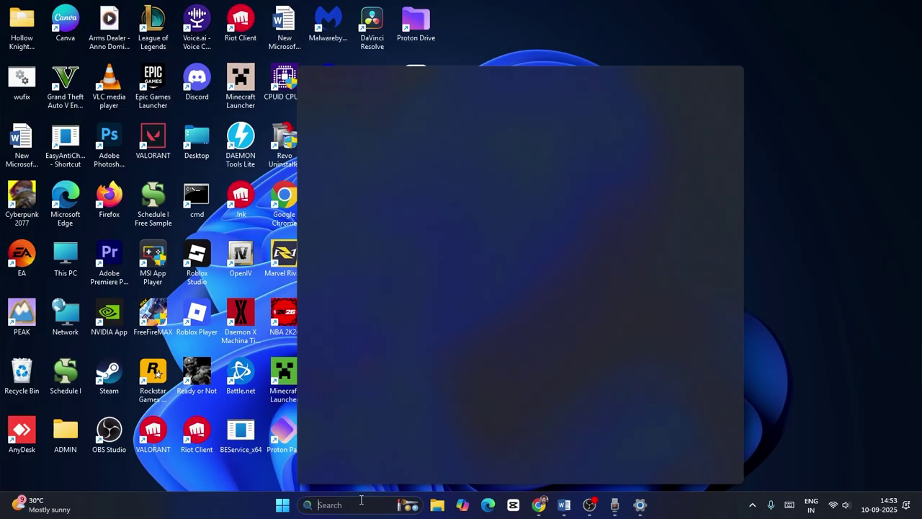
Open Settings from the search results, show System > Recovery, then close Settings.
{"action": "type", "text": "se"}
{"action": "left_click", "coordinate": [410, 146]}
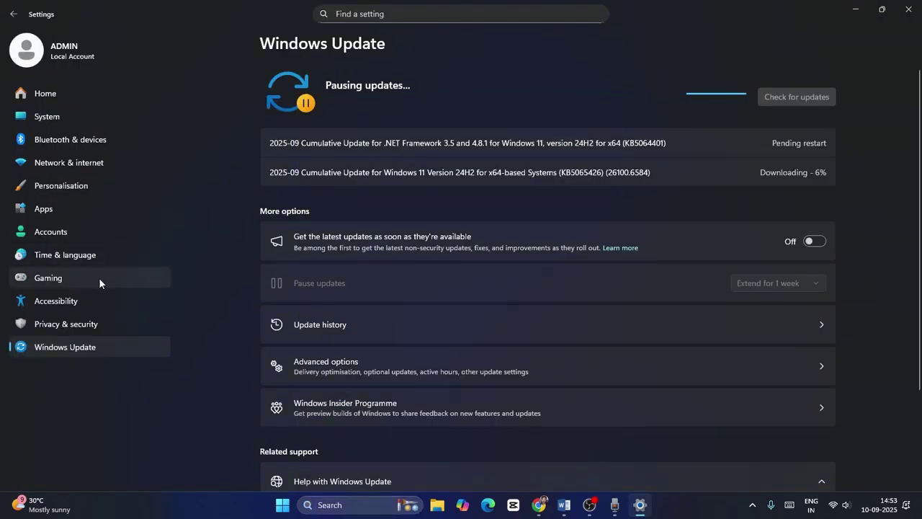
{"action": "left_click", "coordinate": [59, 118]}
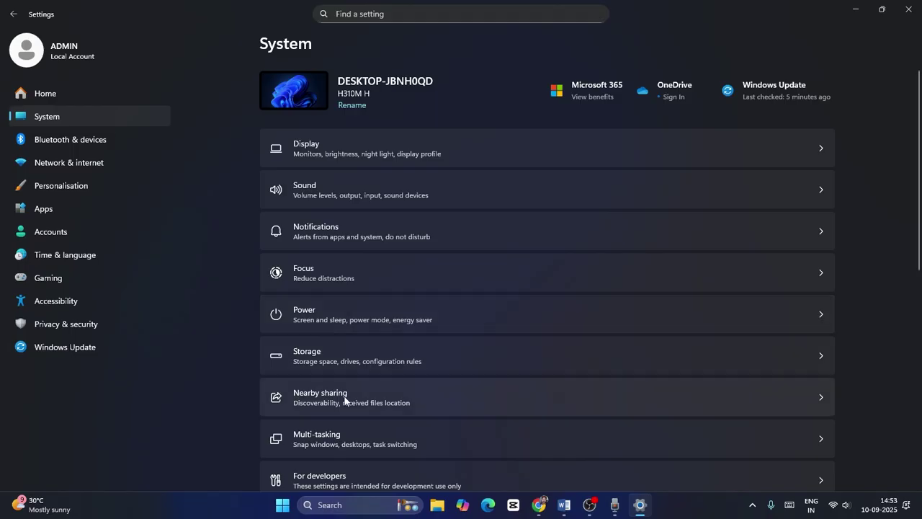
{"action": "scroll", "coordinate": [918, 229], "scroll_direction": "down", "scroll_amount": 3}
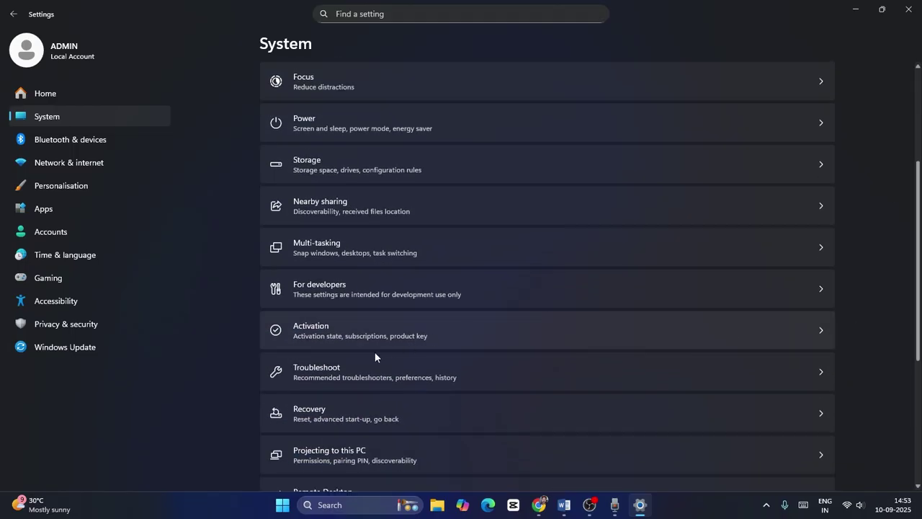
{"action": "left_click", "coordinate": [335, 409]}
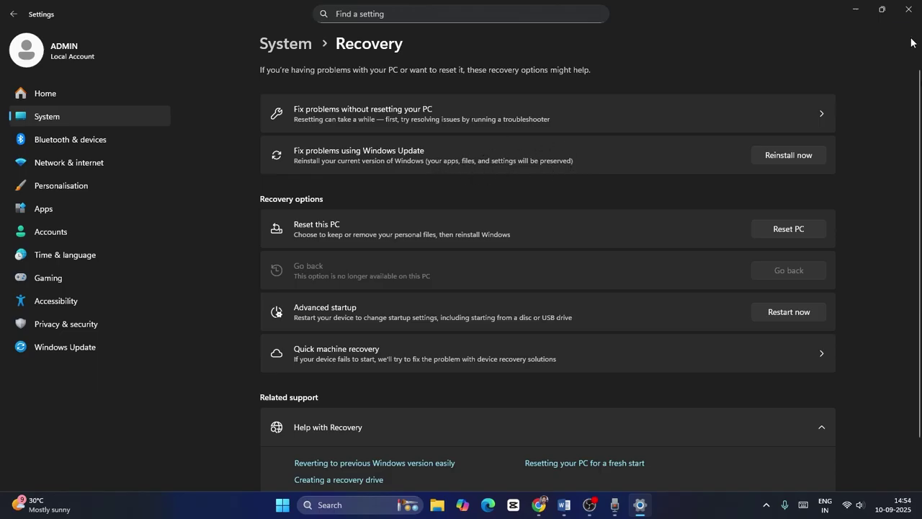
{"action": "left_click", "coordinate": [909, 9]}
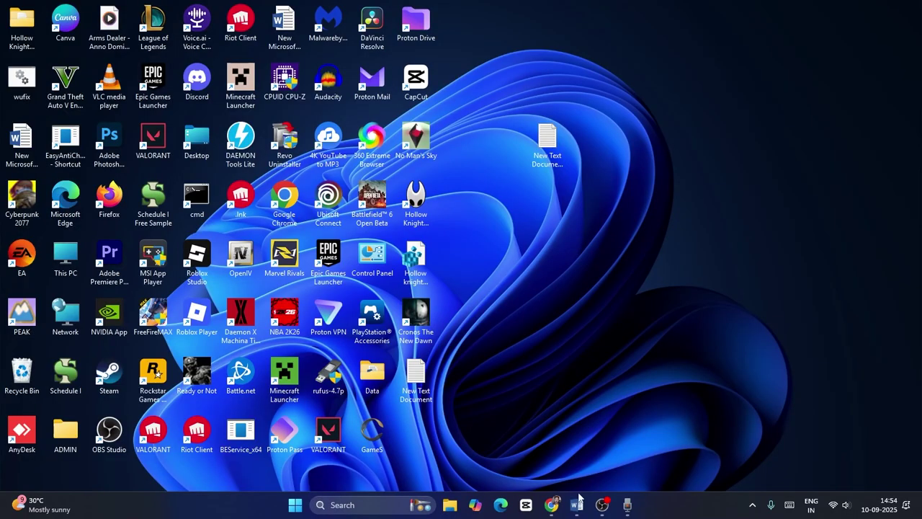
Highlight 'Windows 11 Installation Media' on Chrome's Download Windows 11 tab, then minimize Chrome.
{"action": "left_click", "coordinate": [578, 502]}
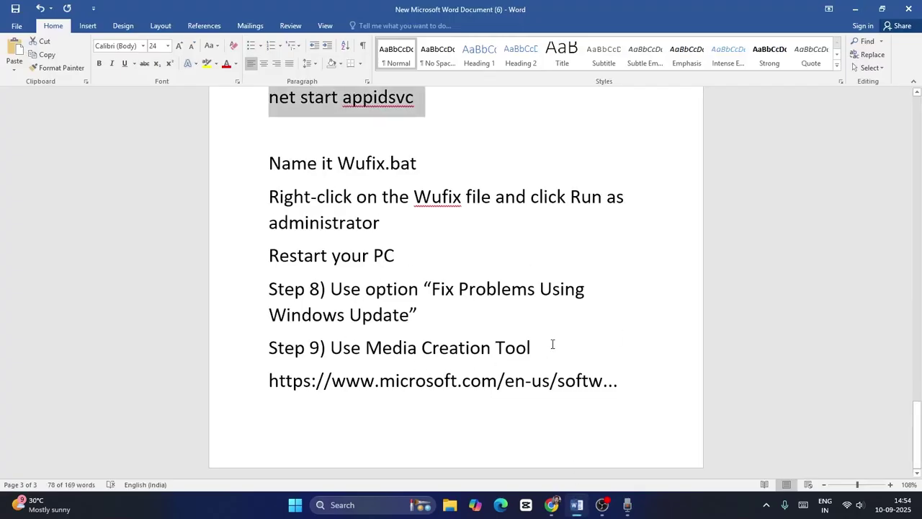
{"action": "left_click", "coordinate": [759, 251]}
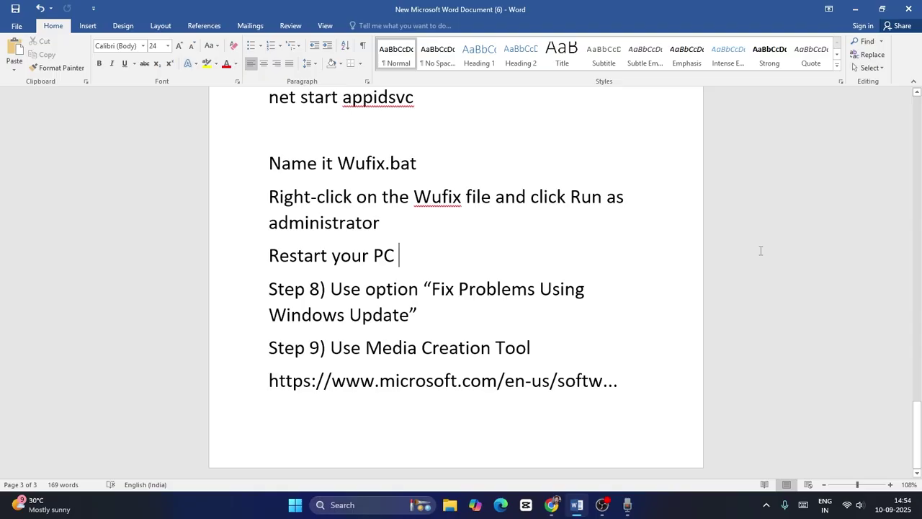
{"action": "left_click", "coordinate": [855, 9]}
{"action": "left_click", "coordinate": [551, 505]}
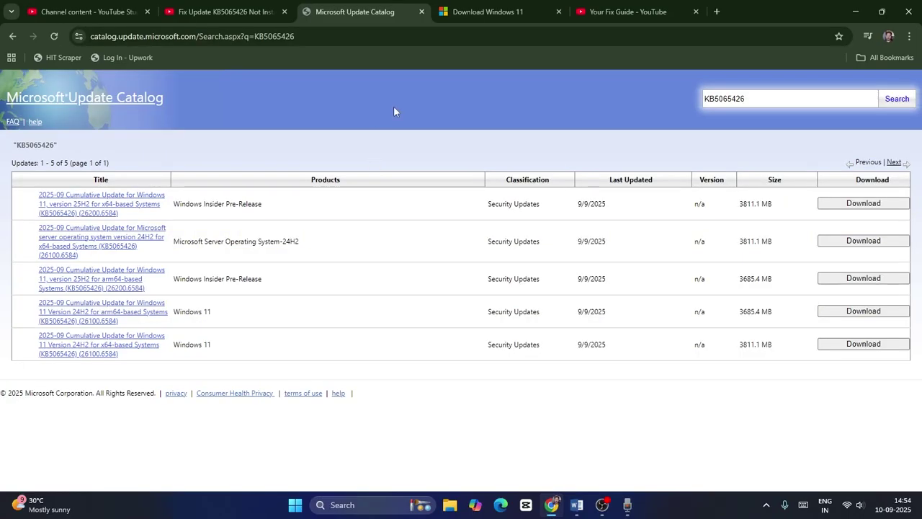
{"action": "left_click", "coordinate": [490, 12]}
{"action": "scroll", "coordinate": [376, 233], "scroll_direction": "down", "scroll_amount": 6}
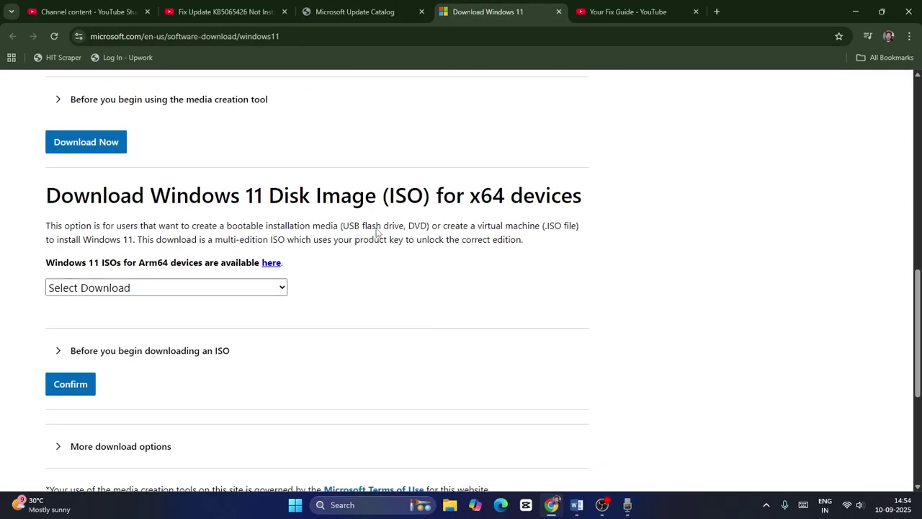
{"action": "scroll", "coordinate": [376, 233], "scroll_direction": "up", "scroll_amount": 4}
{"action": "left_click_drag", "start_coordinate": [115, 245], "coordinate": [364, 270]}
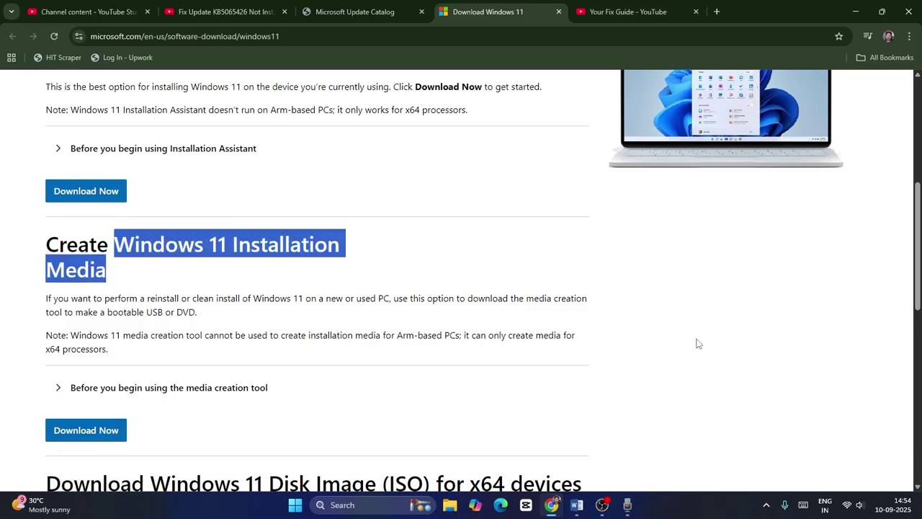
{"action": "left_click", "coordinate": [856, 12]}
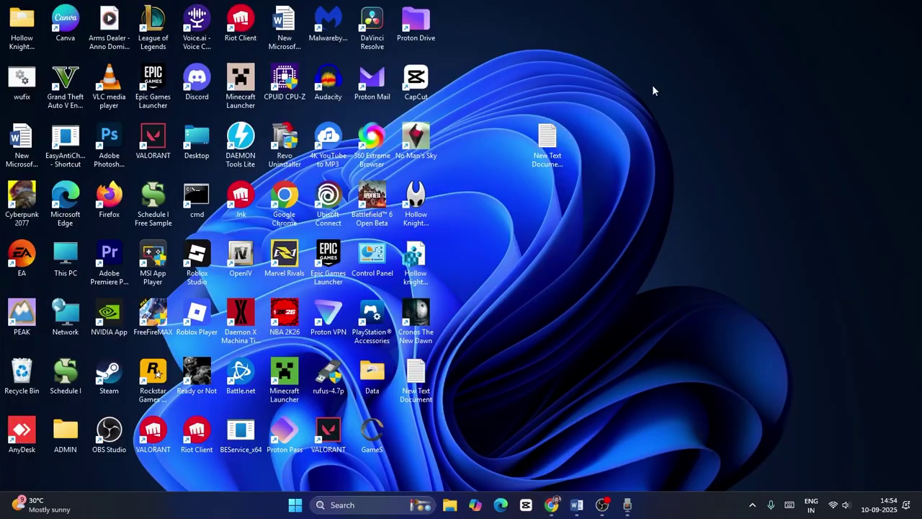